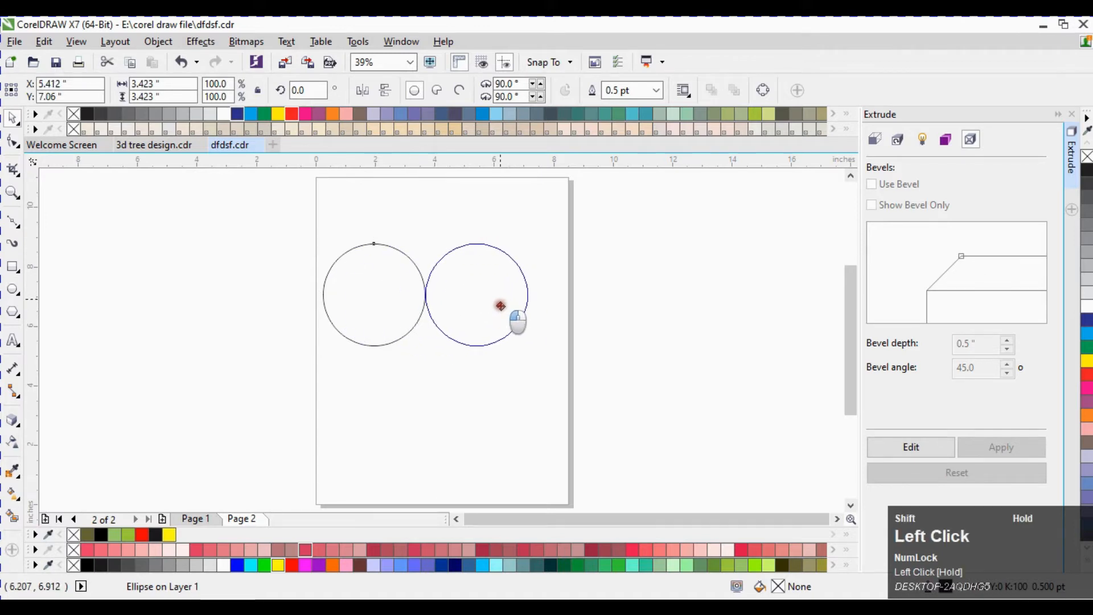
Duplicate the circle to its right and again below the pair, placing the third circle so that it touches both upper ones.
{"action": "right_click", "coordinate": [500, 306]}
{"action": "scroll", "coordinate": [478, 308], "scroll_direction": "up", "scroll_amount": 3}
{"action": "left_click_drag", "start_coordinate": [571, 274], "coordinate": [505, 359]}
{"action": "scroll", "coordinate": [524, 244], "scroll_direction": "down", "scroll_amount": 3}
{"action": "right_click", "coordinate": [506, 354]}
{"action": "scroll", "coordinate": [528, 327], "scroll_direction": "up", "scroll_amount": 3}
{"action": "left_click_drag", "start_coordinate": [540, 300], "coordinate": [539, 290]}
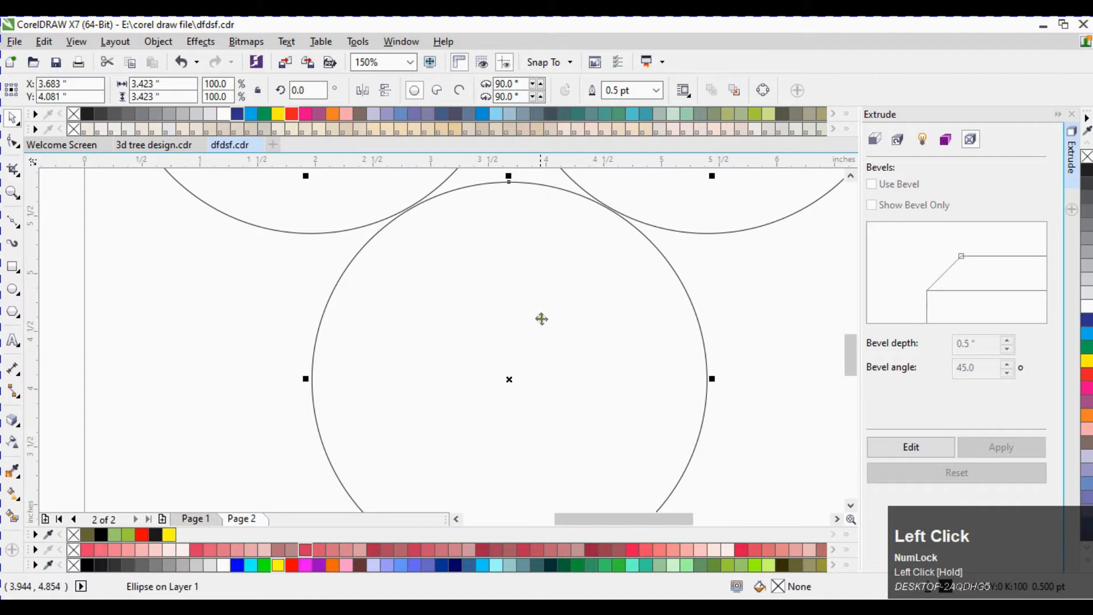
{"action": "scroll", "coordinate": [537, 317], "scroll_direction": "down", "scroll_amount": 1}
{"action": "scroll", "coordinate": [524, 352], "scroll_direction": "down", "scroll_amount": 1}
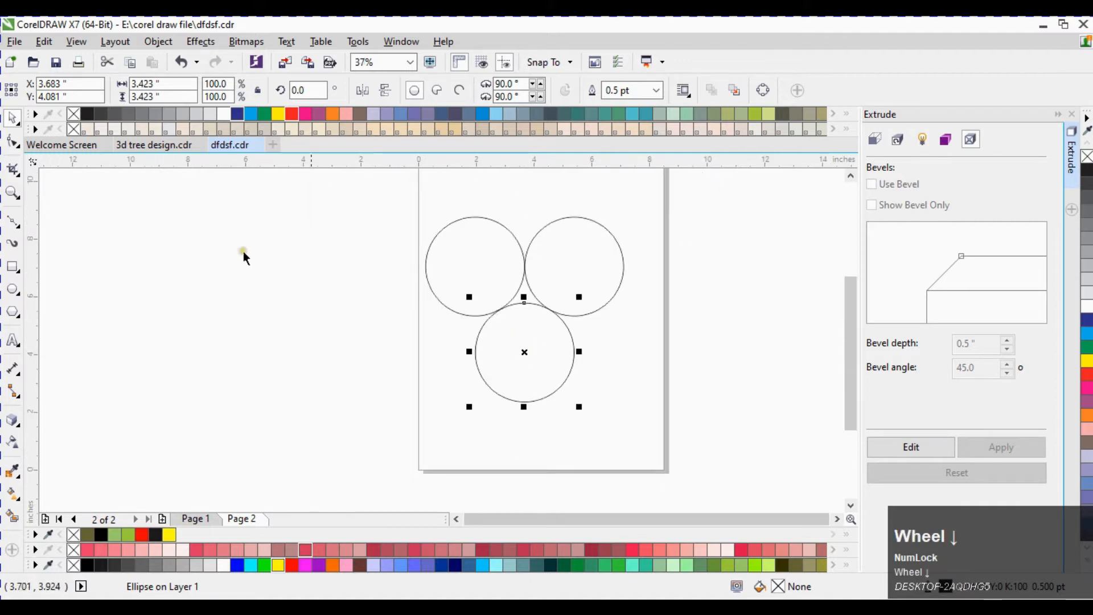
Select all three circles and create a copy enlarged about the common centre to about 8.27 by 7.71 inches.
{"action": "left_click", "coordinate": [273, 261]}
{"action": "left_click", "coordinate": [592, 253]}
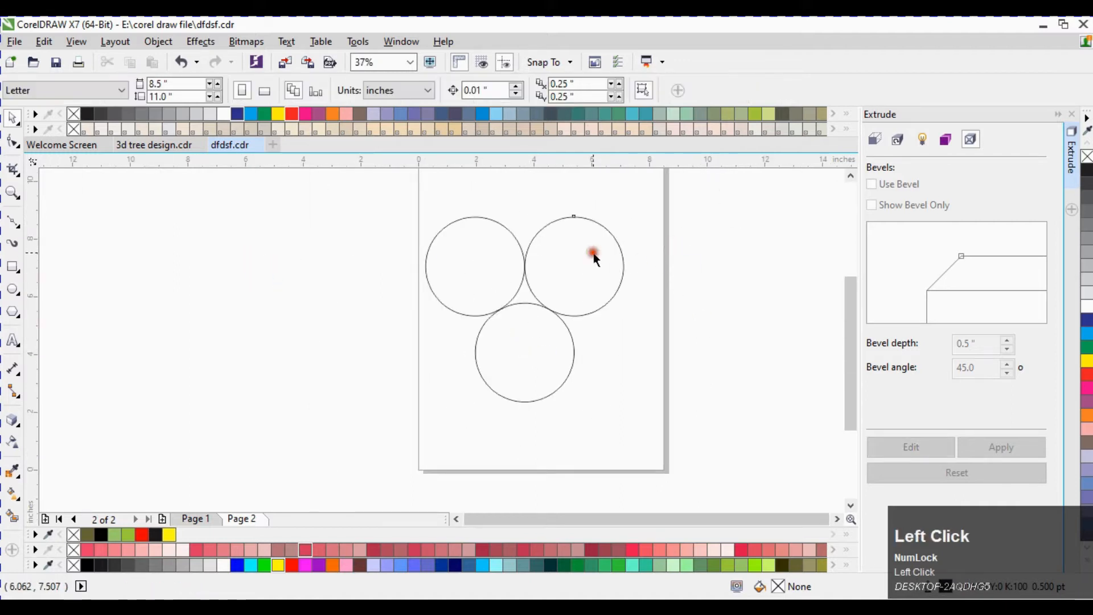
{"action": "left_click", "coordinate": [495, 268], "text": "shift"}
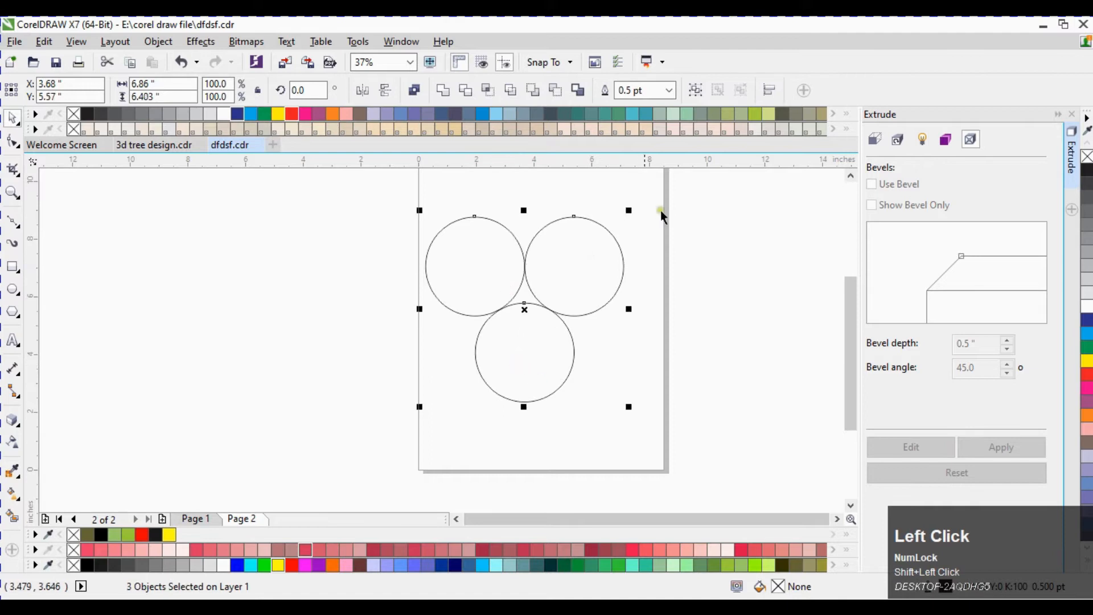
{"action": "left_click_drag", "start_coordinate": [630, 213], "coordinate": [650, 183]}
{"action": "right_click", "coordinate": [650, 182]}
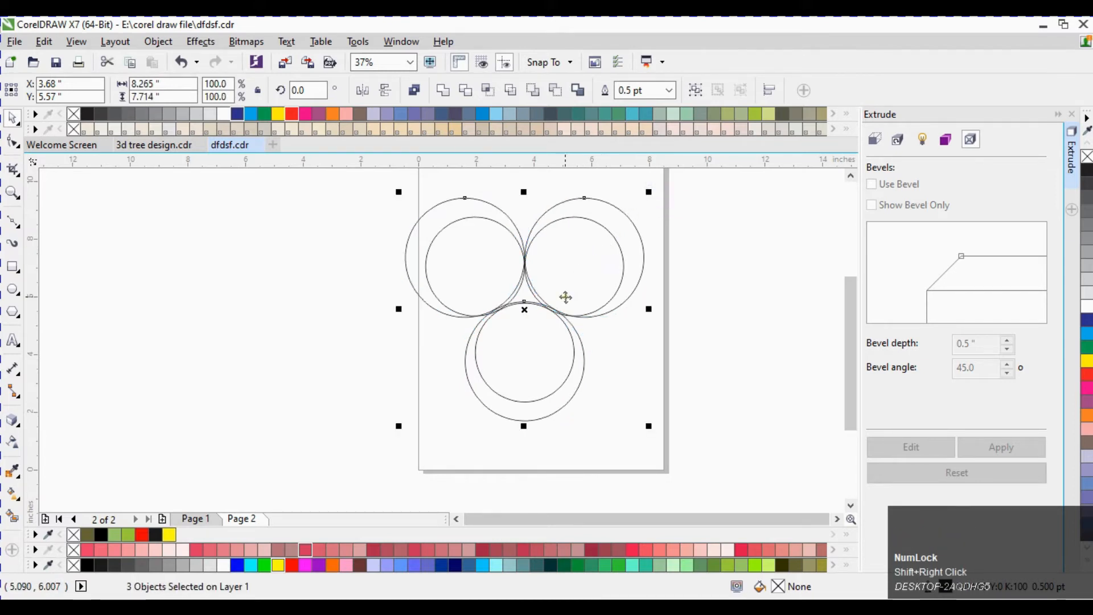
Smart-fill the three crescents between the inner and outer circles with light green (#99CC66) and a 0.5 pt black outline.
{"action": "scroll", "coordinate": [551, 239], "scroll_direction": "up", "scroll_amount": 2}
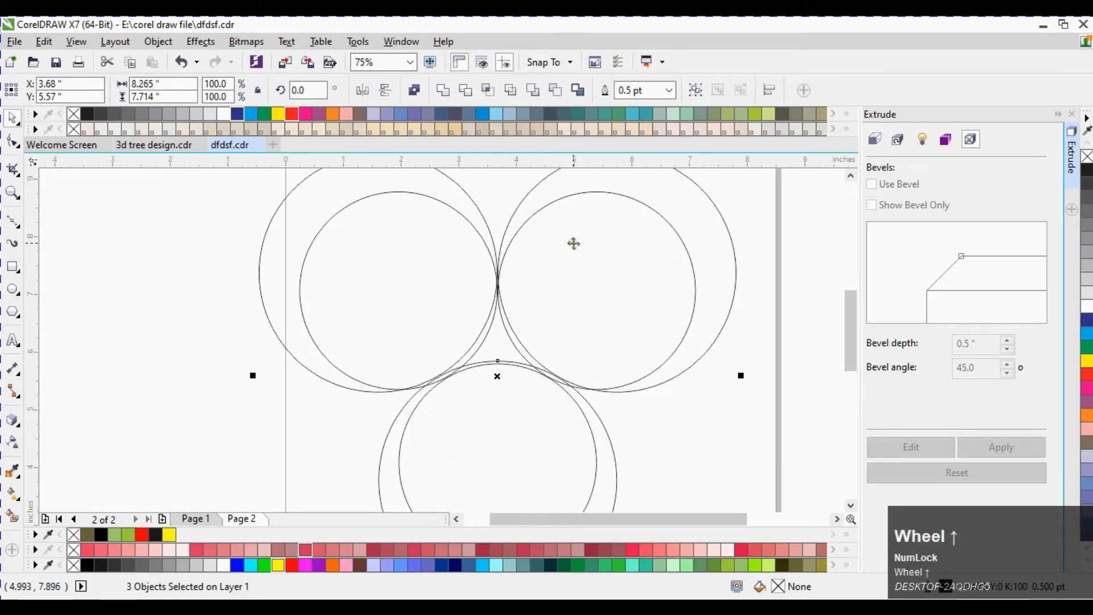
{"action": "scroll", "coordinate": [602, 286], "scroll_direction": "down", "scroll_amount": 1}
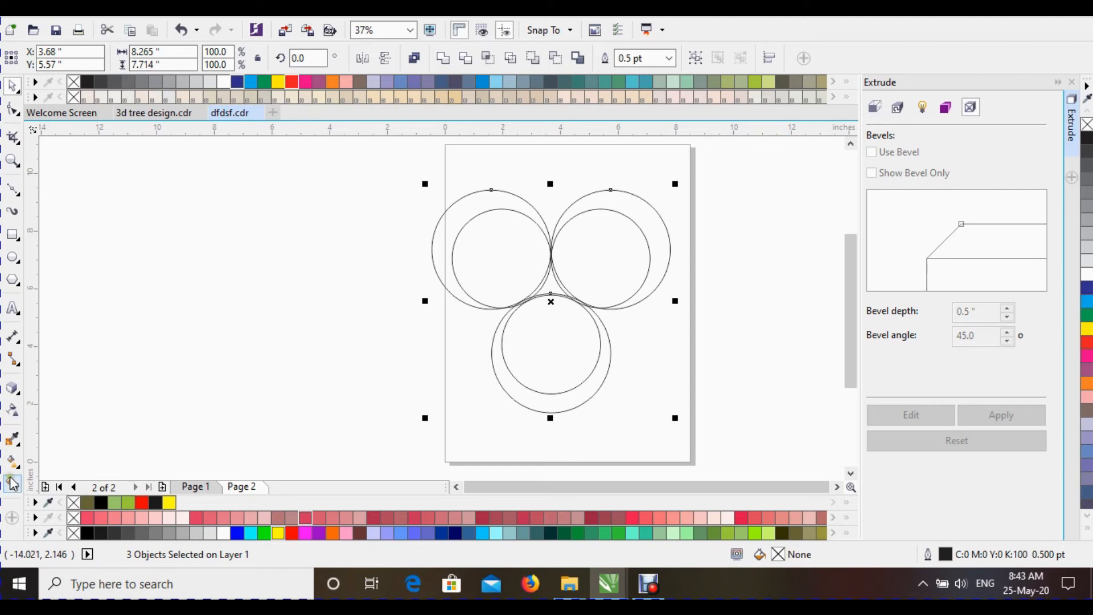
{"action": "left_click", "coordinate": [12, 483]}
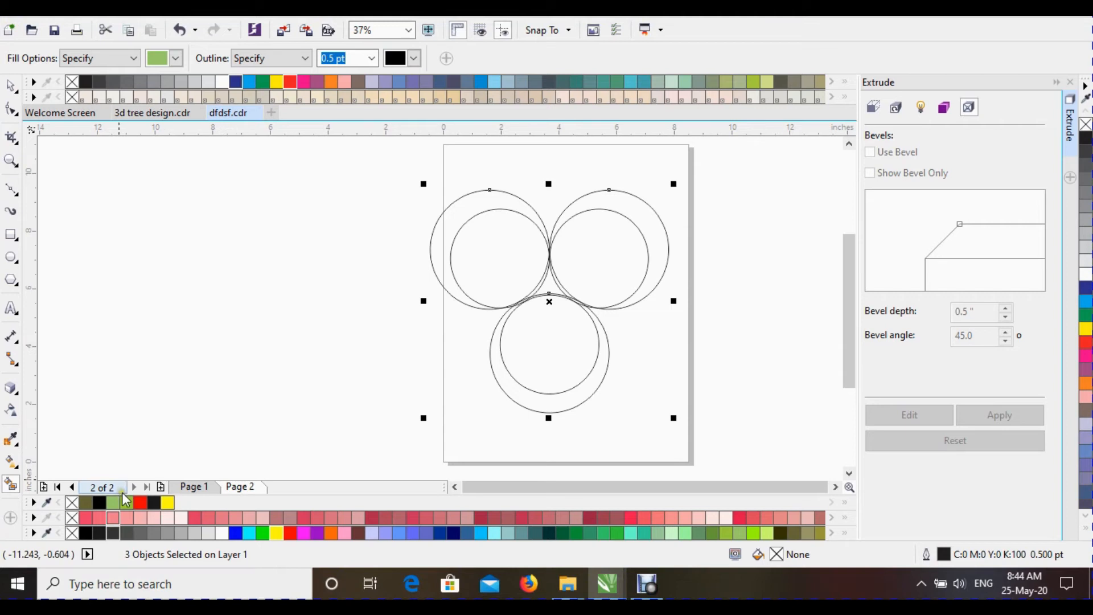
{"action": "left_click", "coordinate": [127, 502]}
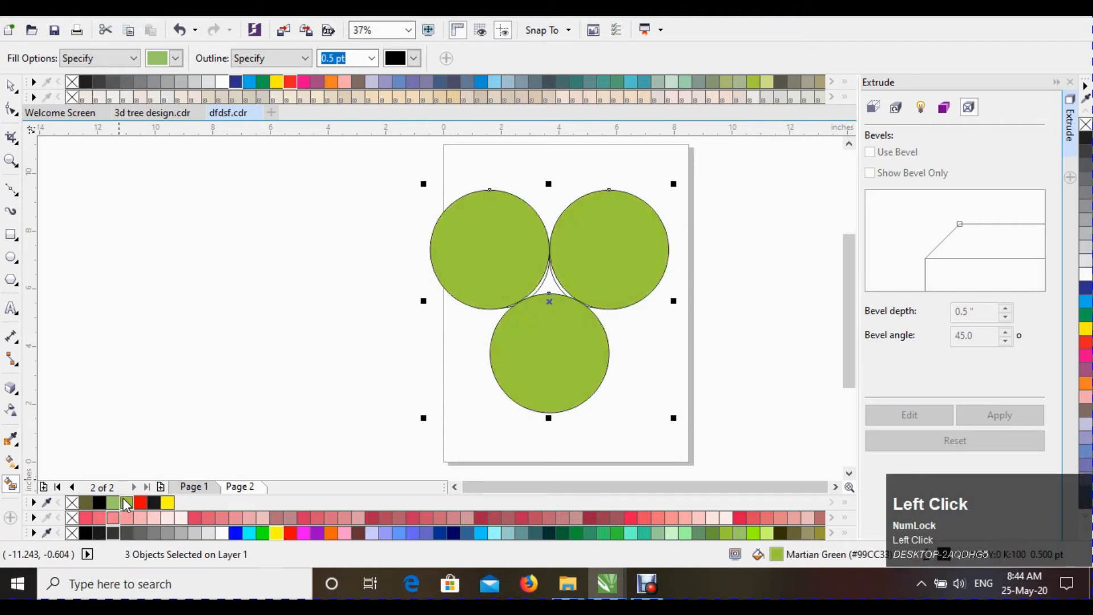
{"action": "key", "text": "ctrl+z"}
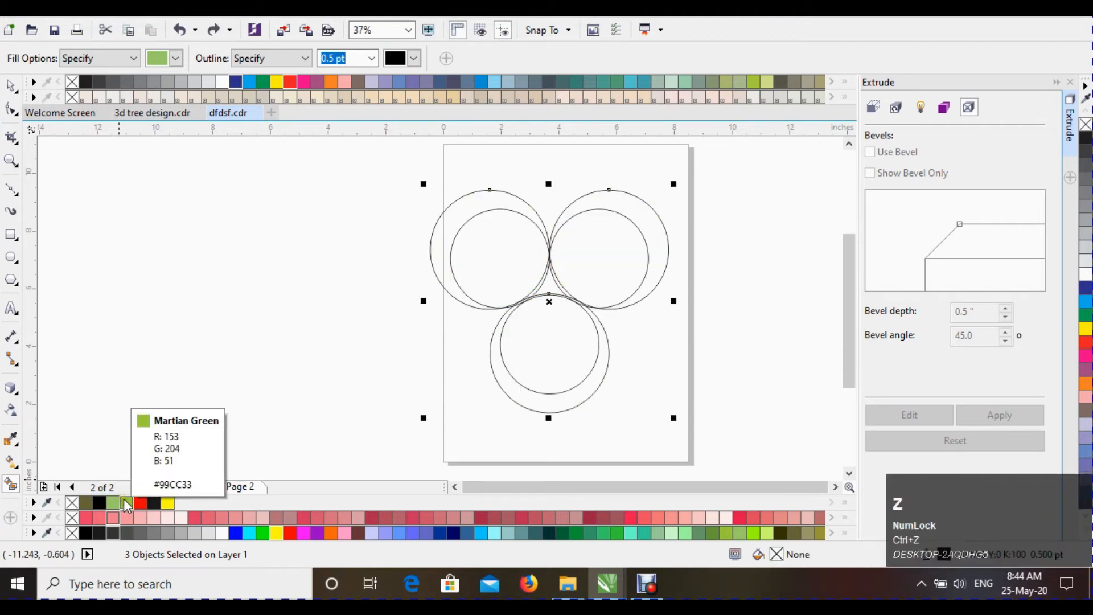
{"action": "left_click", "coordinate": [486, 229]}
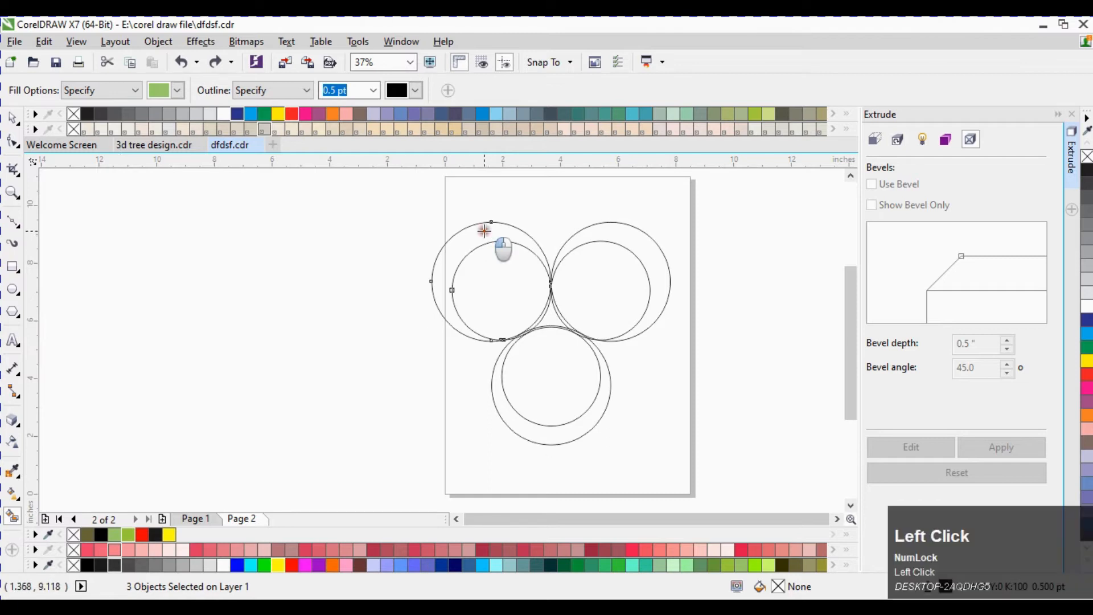
{"action": "left_click", "coordinate": [639, 240]}
{"action": "left_click", "coordinate": [571, 436]}
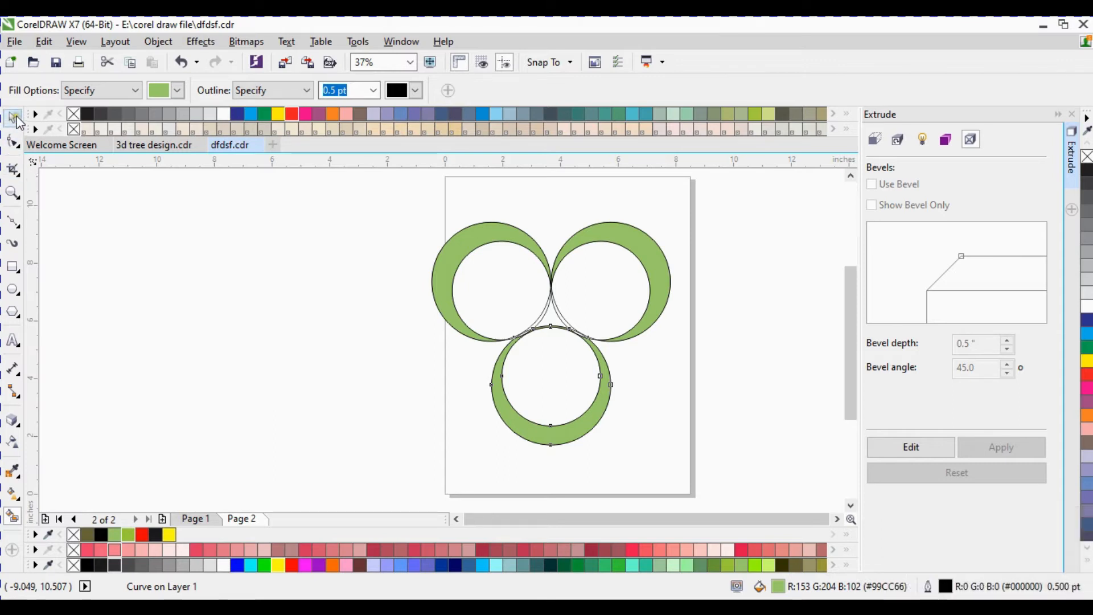
Switch to the Pick tool and collapse the Extrude docker to widen the drawing area.
{"action": "left_click", "coordinate": [16, 119]}
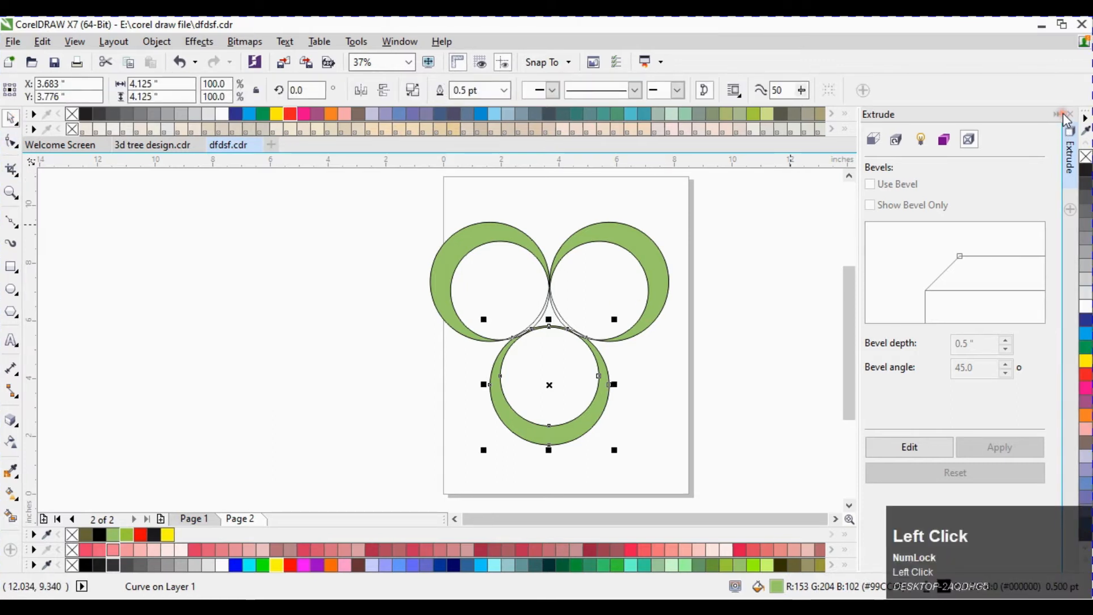
{"action": "left_click", "coordinate": [1058, 114]}
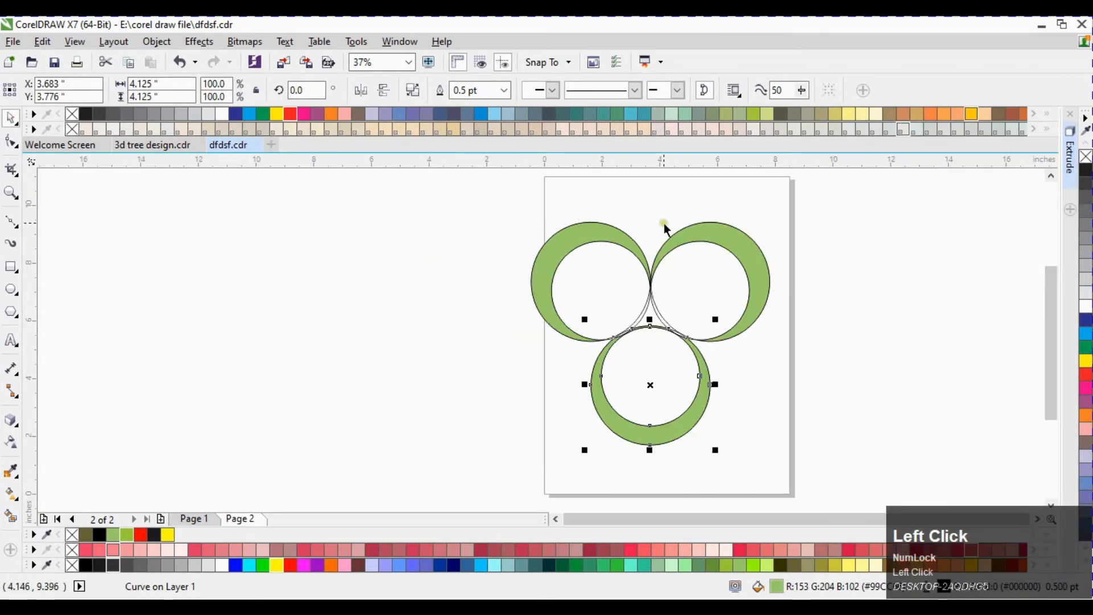
{"action": "key", "text": "ctrl+space"}
{"action": "key", "text": "space"}
{"action": "key", "text": "F2"}
{"action": "left_click_drag", "start_coordinate": [482, 201], "coordinate": [835, 492]}
{"action": "scroll", "coordinate": [440, 317], "scroll_direction": "down", "scroll_amount": 1}
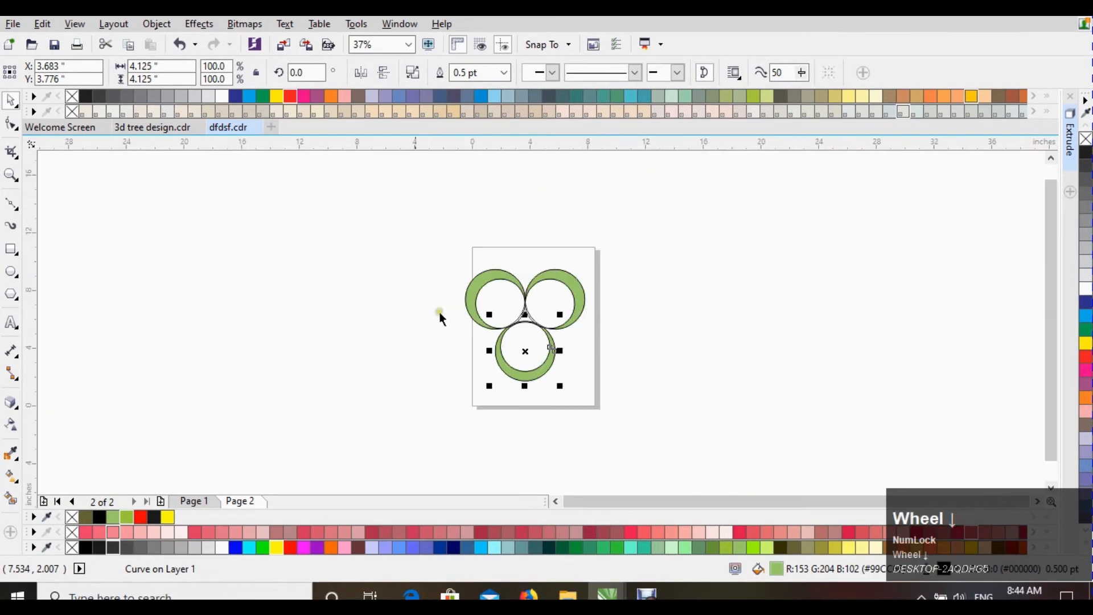
Move the three green crescents together off the page to its right, and delete the leftover construction circles.
{"action": "left_click", "coordinate": [567, 279]}
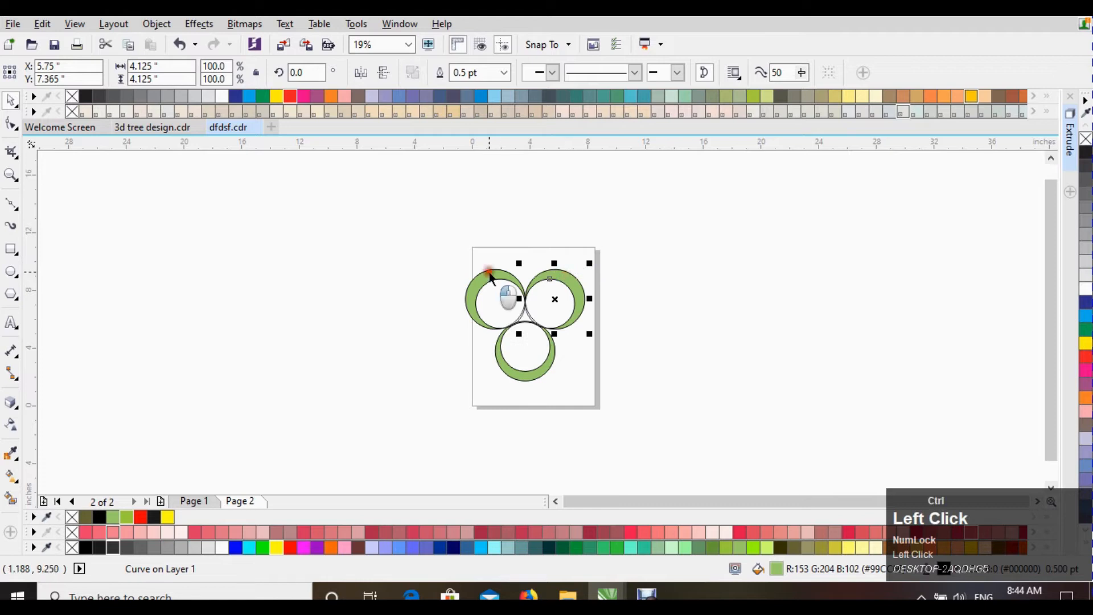
{"action": "left_click", "coordinate": [489, 273], "text": "ctrl"}
{"action": "left_click", "coordinate": [576, 291], "text": "shift"}
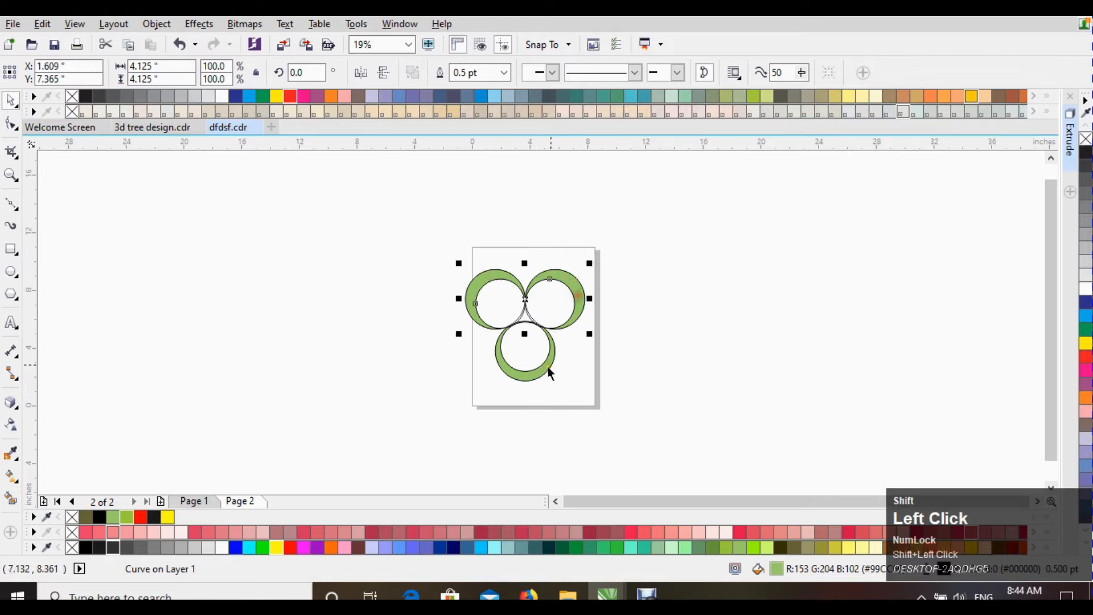
{"action": "left_click", "coordinate": [547, 371], "text": "shift"}
{"action": "left_click_drag", "start_coordinate": [528, 324], "coordinate": [720, 329]}
{"action": "left_click_drag", "start_coordinate": [637, 245], "coordinate": [391, 422]}
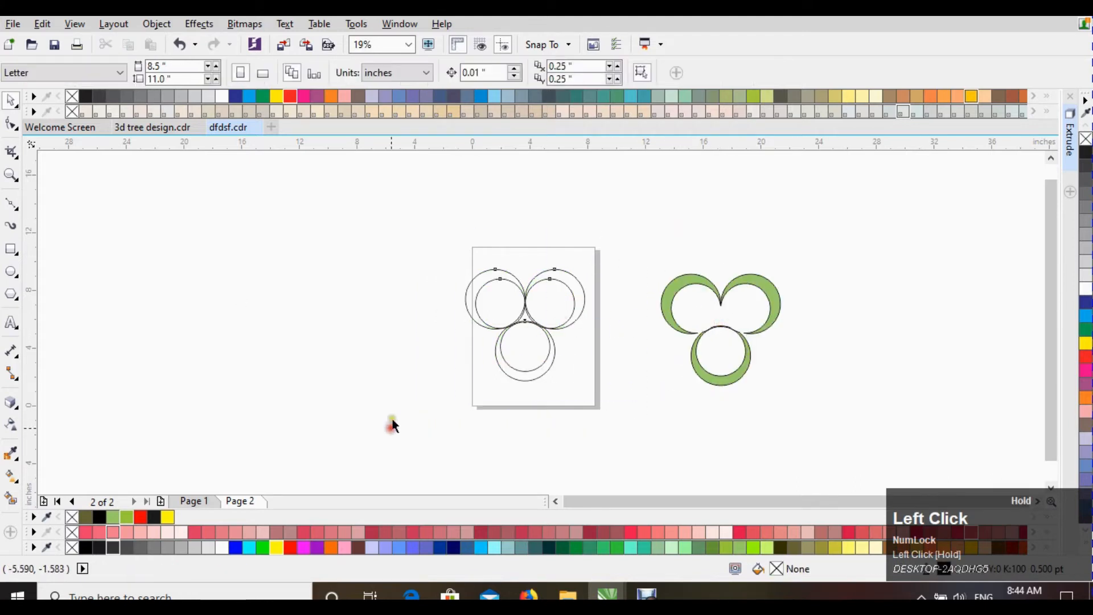
{"action": "key", "text": "Delete"}
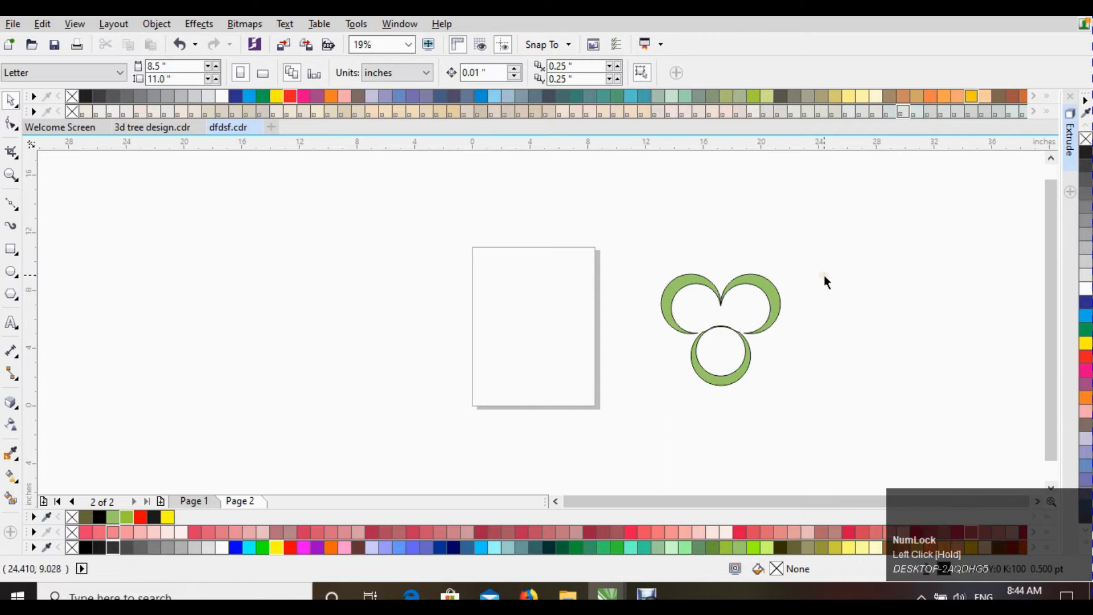
Move the lower crescent ring up until it touches the tips of the two upper crescents.
{"action": "left_click_drag", "start_coordinate": [827, 238], "coordinate": [619, 421]}
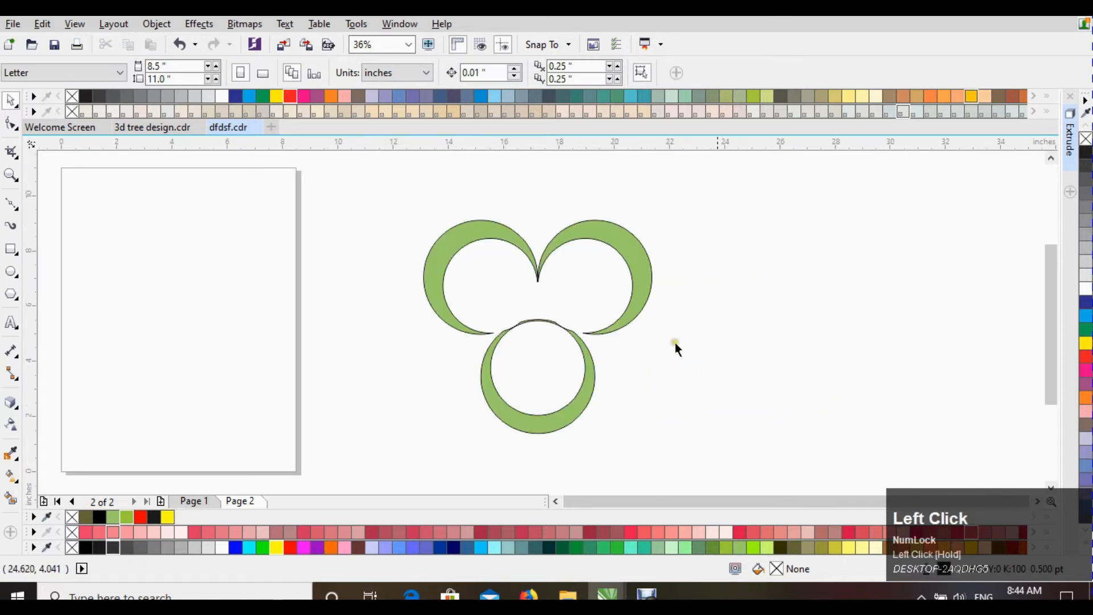
{"action": "left_click", "coordinate": [590, 381]}
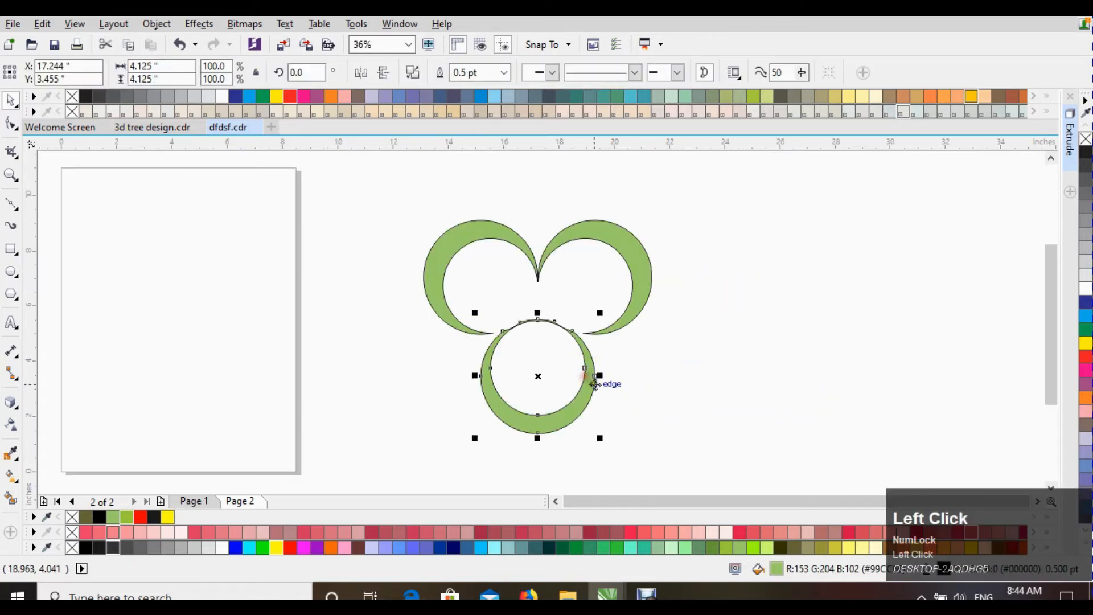
{"action": "left_click_drag", "start_coordinate": [590, 384], "coordinate": [588, 376]}
{"action": "scroll", "coordinate": [588, 378], "scroll_direction": "up", "scroll_amount": 2}
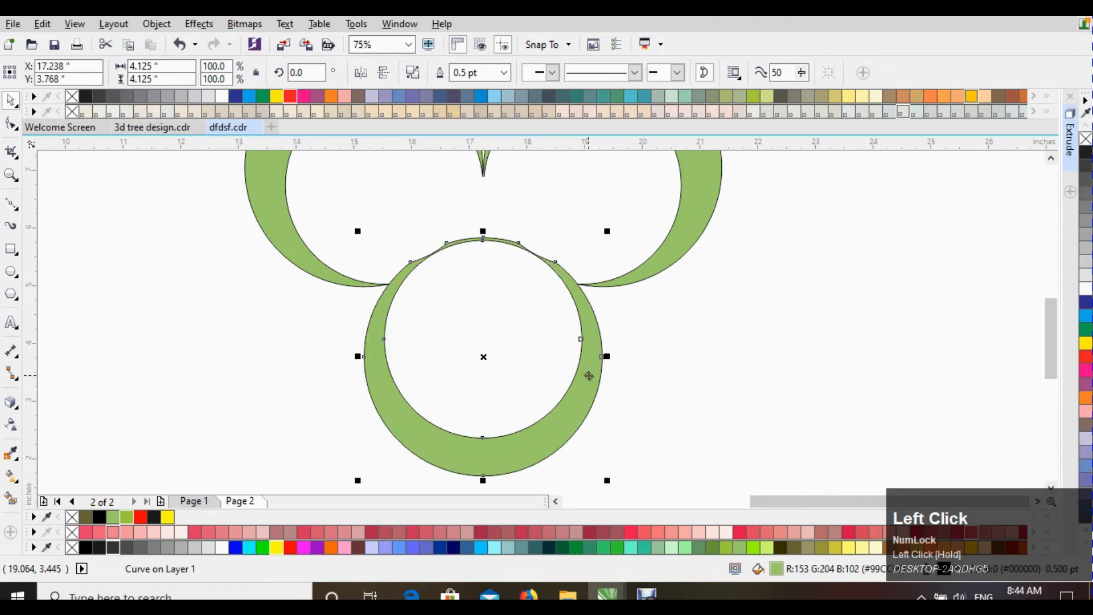
{"action": "left_click", "coordinate": [660, 328]}
{"action": "scroll", "coordinate": [548, 353], "scroll_direction": "down", "scroll_amount": 1}
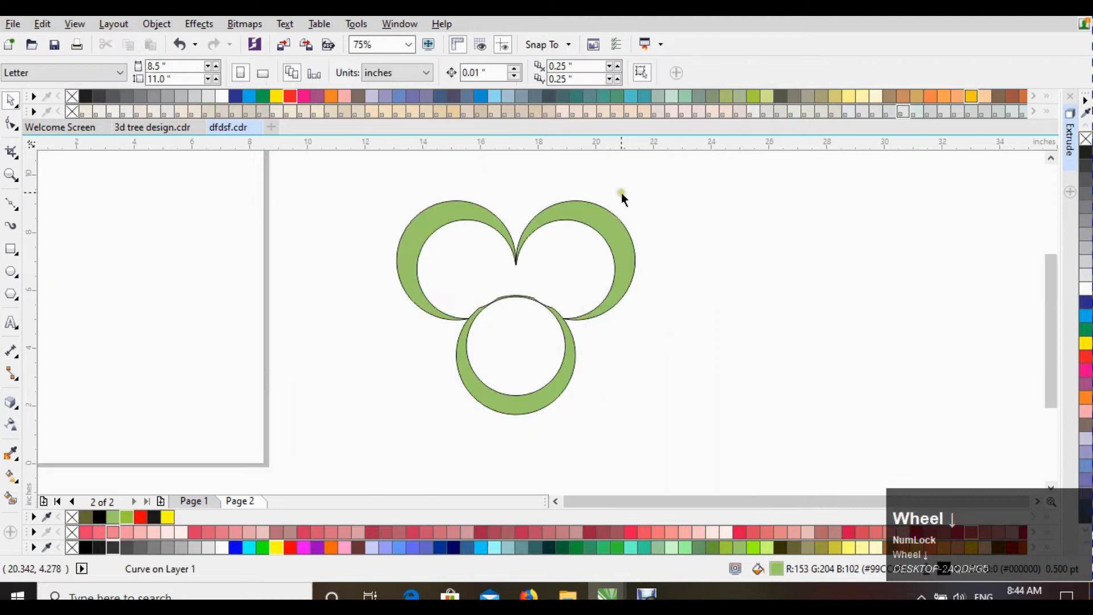
Weld the three crescents into a single shape and remove its outline.
{"action": "left_click", "coordinate": [612, 205]}
{"action": "left_click", "coordinate": [605, 222]}
{"action": "left_click", "coordinate": [421, 228], "text": "shift"}
{"action": "left_click", "coordinate": [540, 397], "text": "shift"}
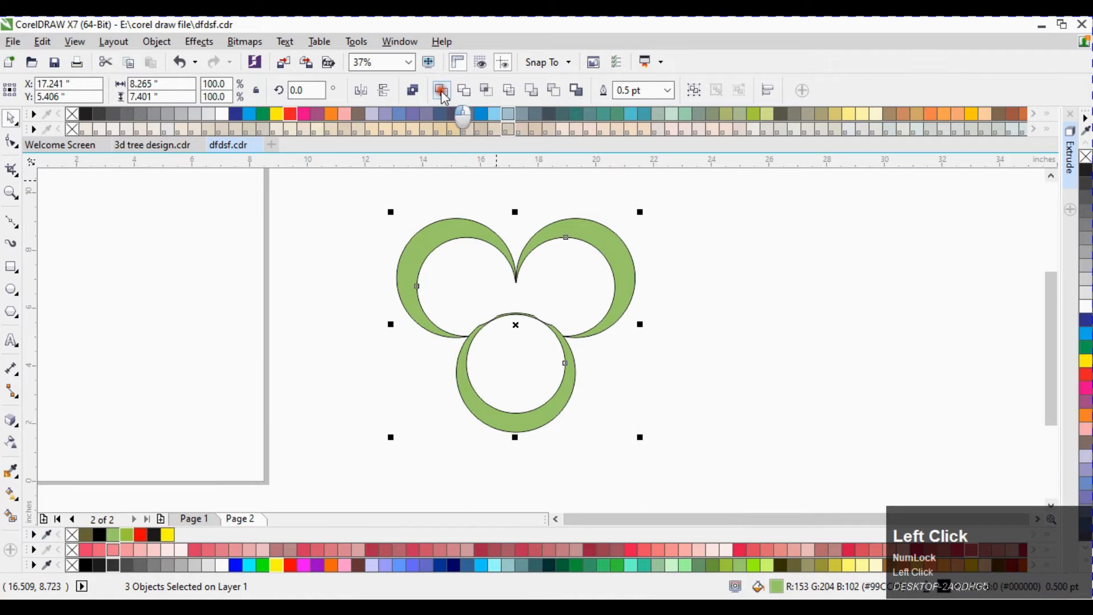
{"action": "right_click", "coordinate": [1085, 156]}
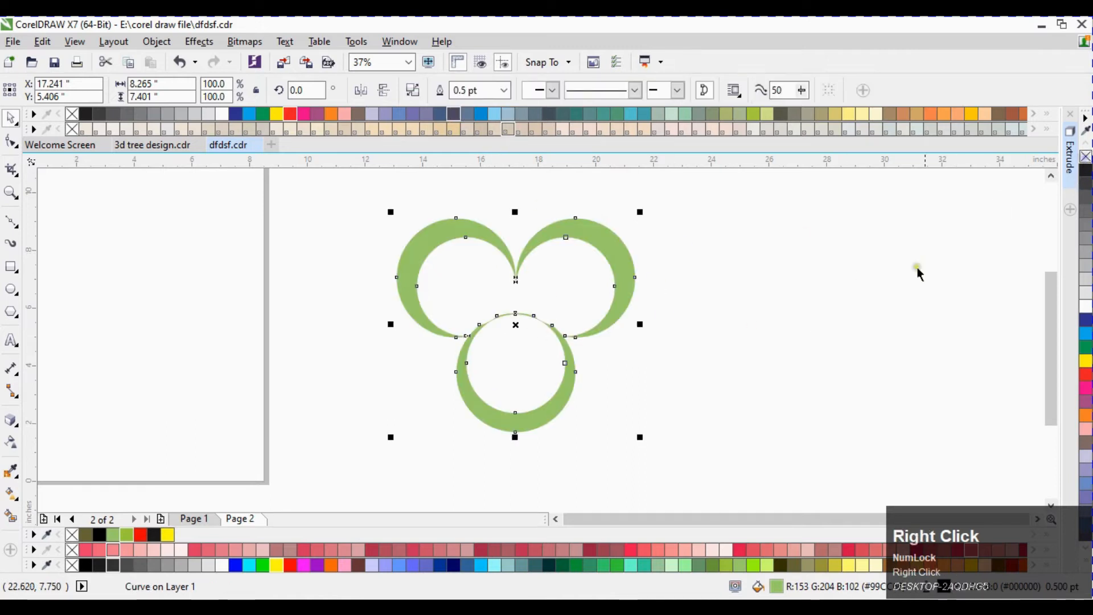
Apply a linear fountain fill to the welded shape, running diagonally from red at its upper right to white beyond its lower left.
{"action": "left_click", "coordinate": [743, 243]}
{"action": "left_click", "coordinate": [565, 359]}
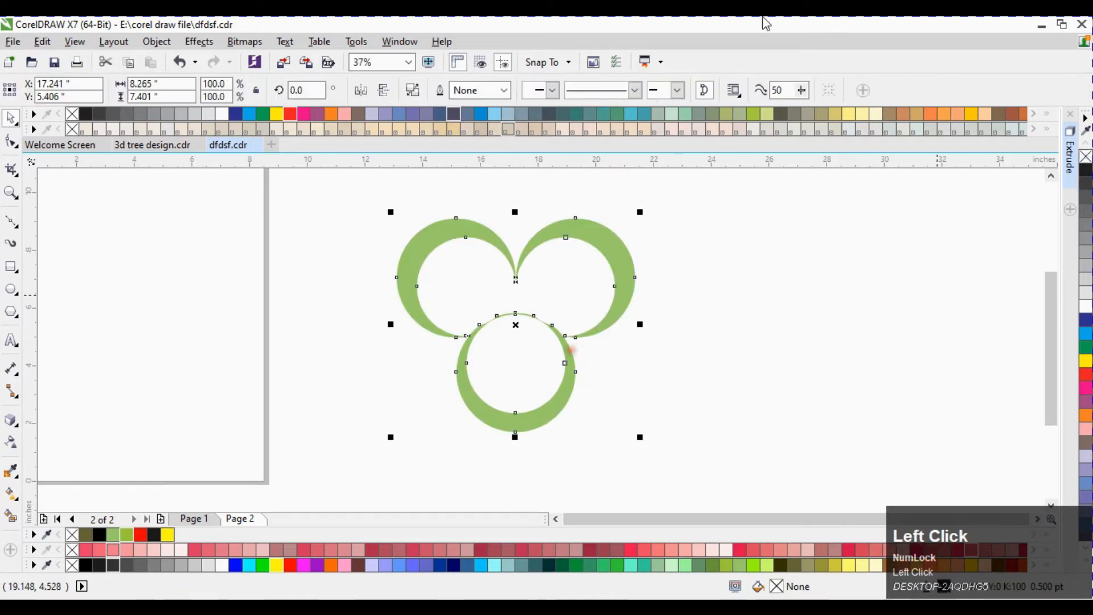
{"action": "key", "text": "g"}
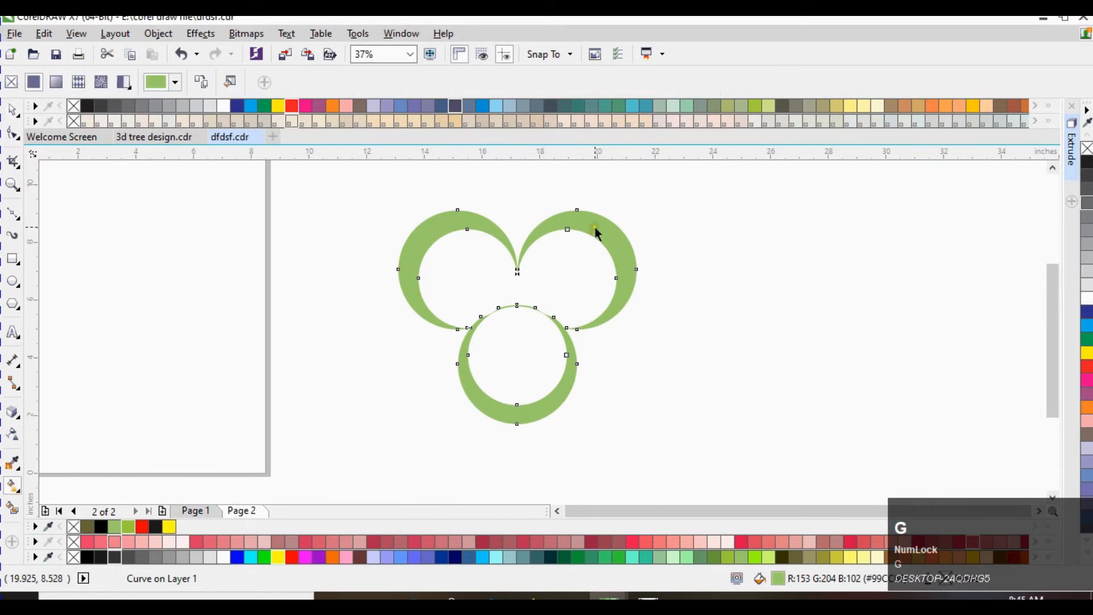
{"action": "left_click_drag", "start_coordinate": [593, 226], "coordinate": [481, 381]}
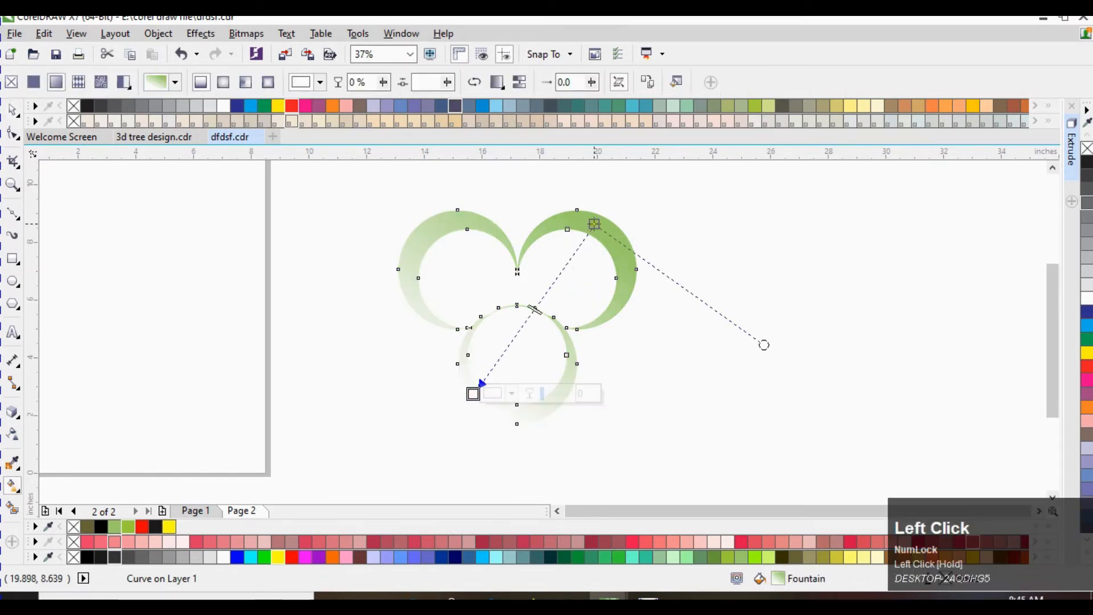
{"action": "left_click", "coordinate": [594, 224]}
{"action": "left_click_drag", "start_coordinate": [105, 502], "coordinate": [631, 182]}
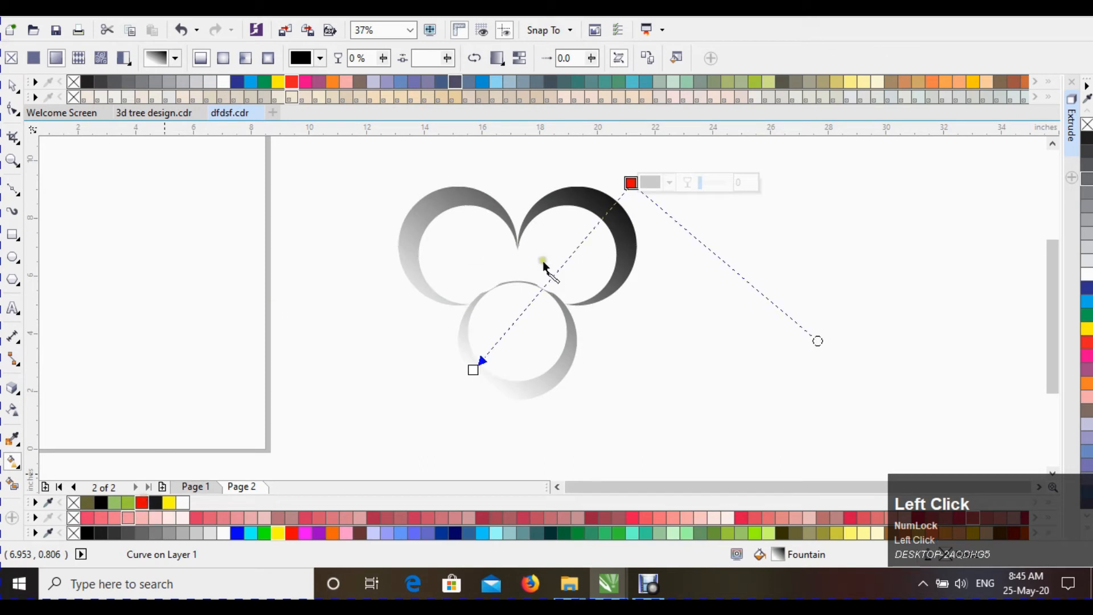
{"action": "left_click_drag", "start_coordinate": [544, 263], "coordinate": [630, 182]}
{"action": "left_click_drag", "start_coordinate": [470, 371], "coordinate": [414, 397]}
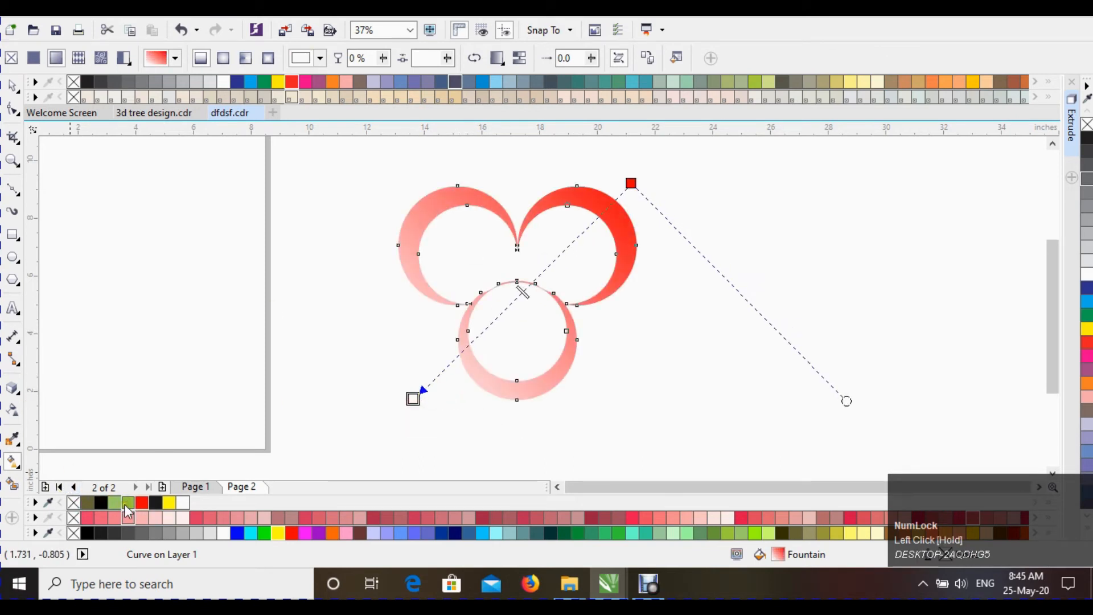
Set the fountain fill's lower-left end colour to red and add a black colour node close to it.
{"action": "left_click", "coordinate": [141, 503]}
{"action": "double_click", "coordinate": [448, 371]}
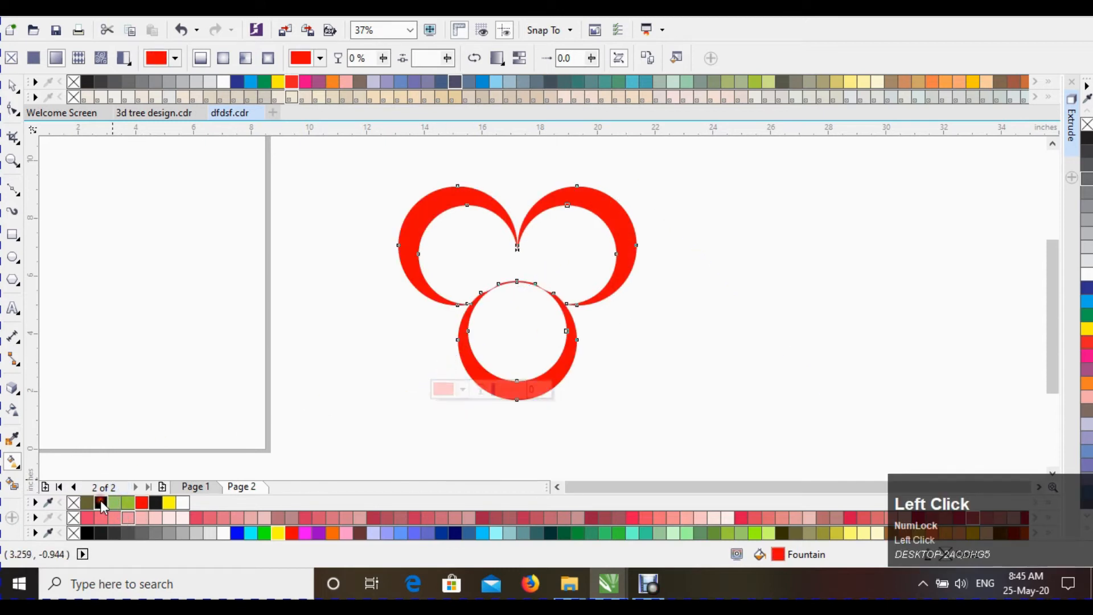
{"action": "left_click", "coordinate": [101, 502]}
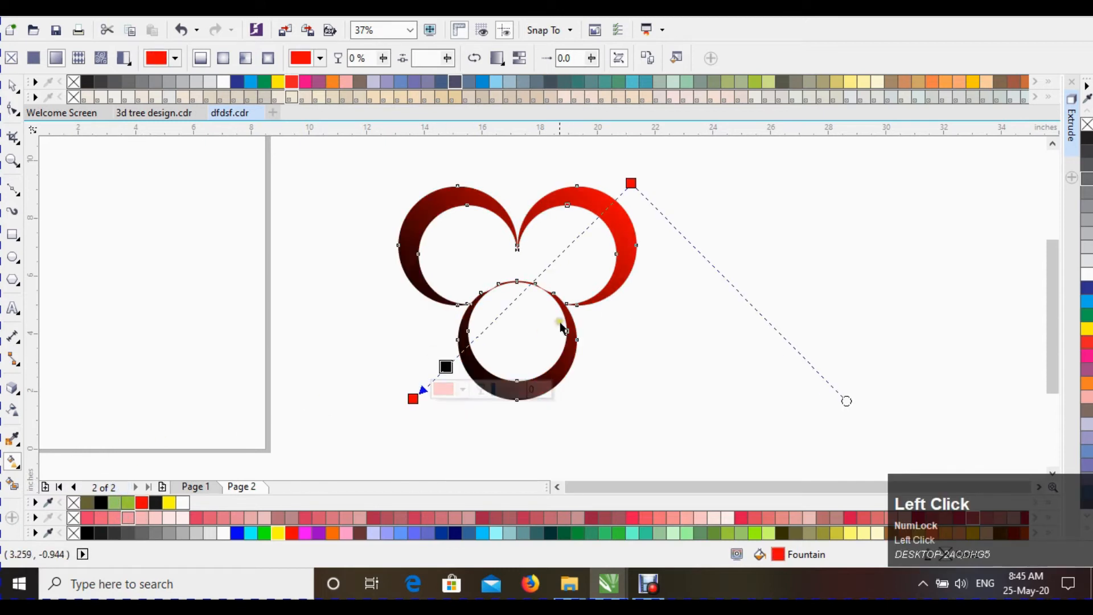
Add a black colour node near the fill's upper-right end and a red one midway along the fill line.
{"action": "double_click", "coordinate": [582, 235]}
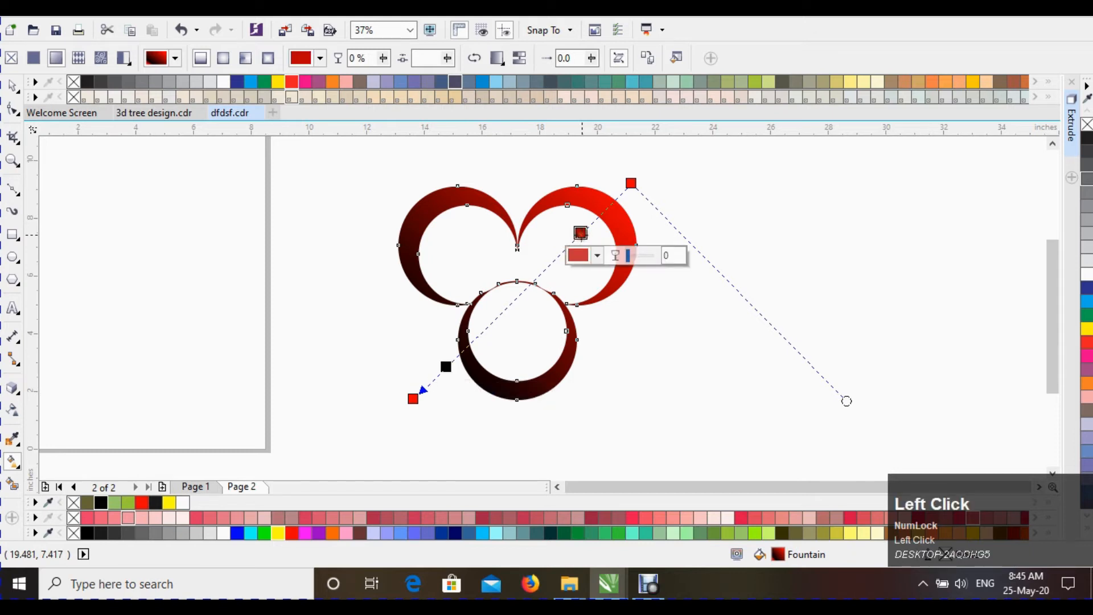
{"action": "left_click", "coordinate": [101, 503]}
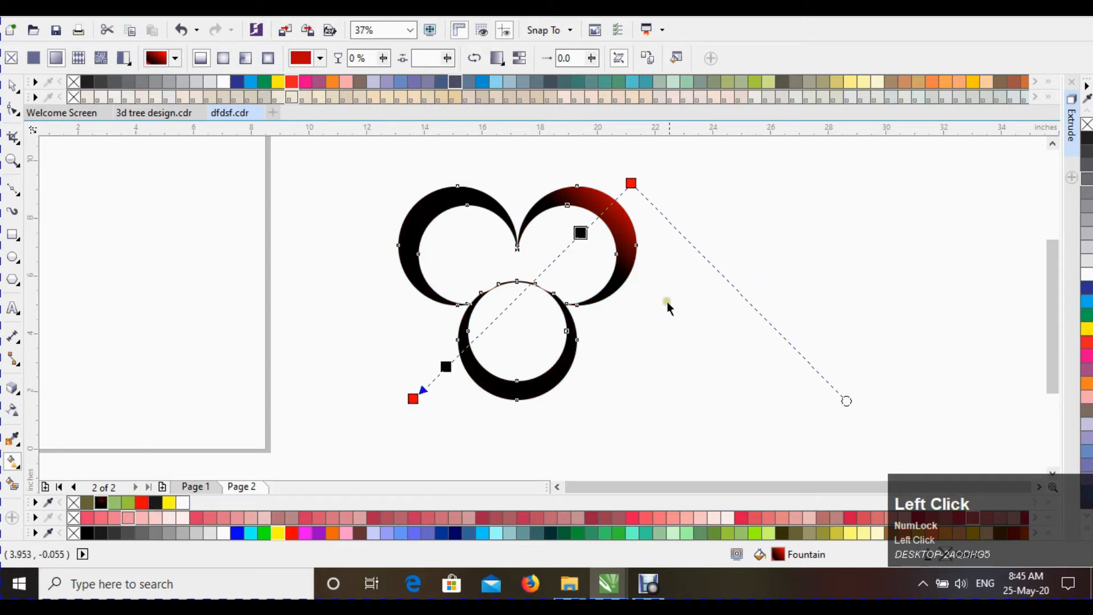
{"action": "double_click", "coordinate": [520, 294]}
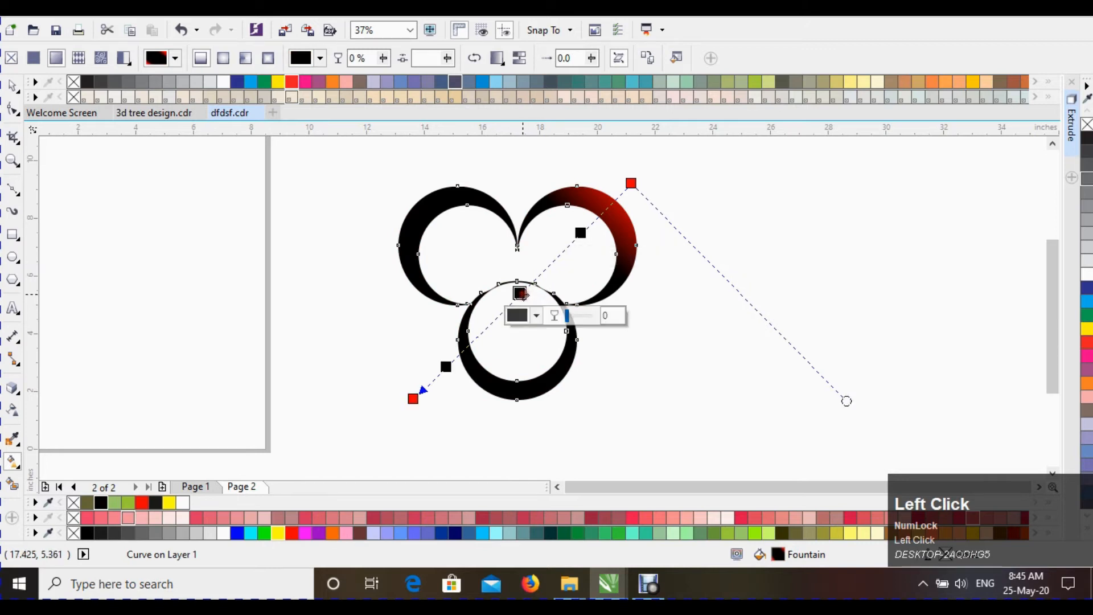
{"action": "left_click", "coordinate": [141, 504]}
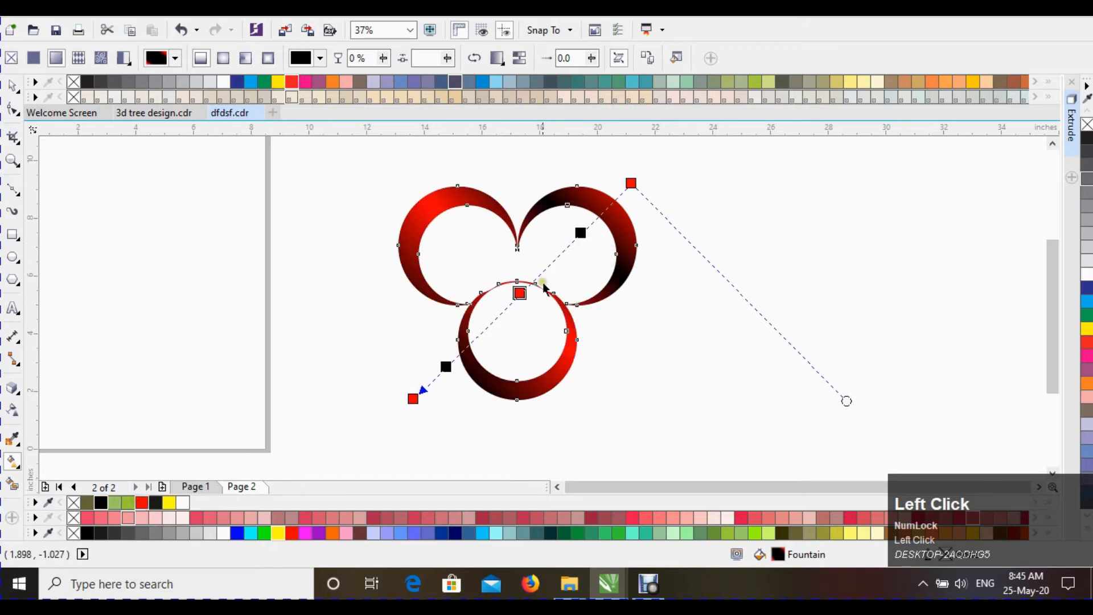
Shorten the linear fill to run from the upper-right lobe's edge to the lower lobe's left edge.
{"action": "mouse_move", "coordinate": [413, 398]}
{"action": "left_mouse_down"}
{"action": "mouse_move", "coordinate": [430, 390]}
{"action": "mouse_move", "coordinate": [413, 401]}
{"action": "left_mouse_up"}
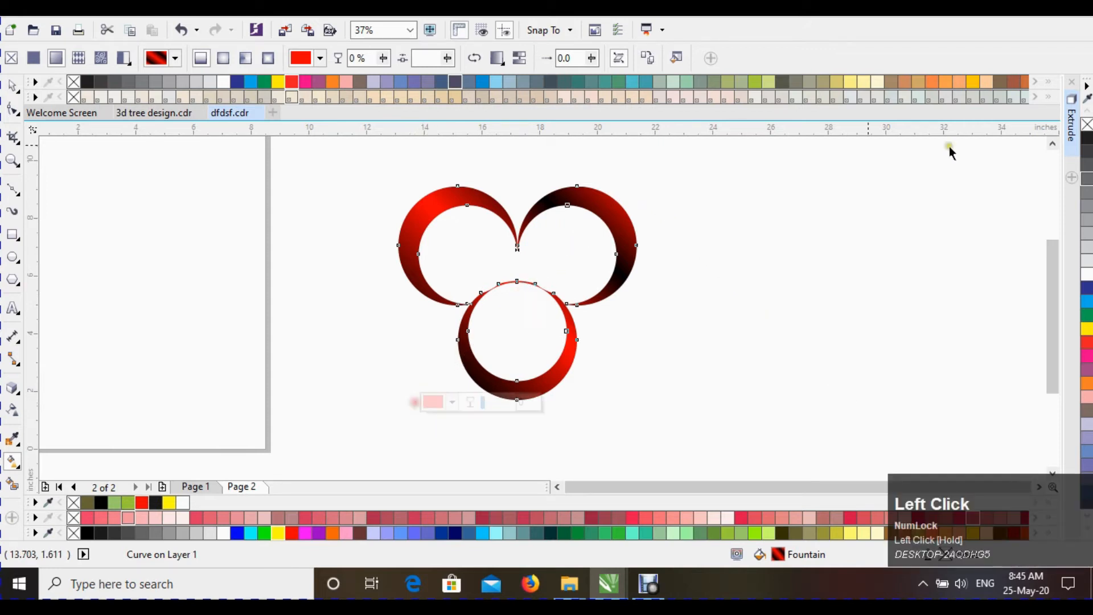
{"action": "left_click_drag", "start_coordinate": [629, 183], "coordinate": [615, 196]}
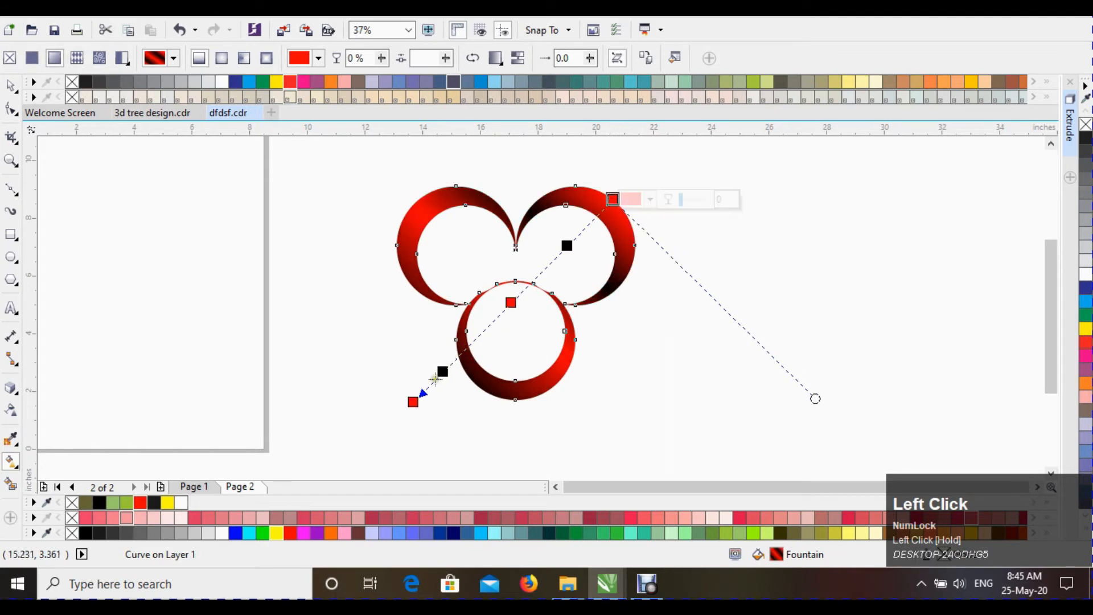
{"action": "left_click_drag", "start_coordinate": [413, 402], "coordinate": [466, 362]}
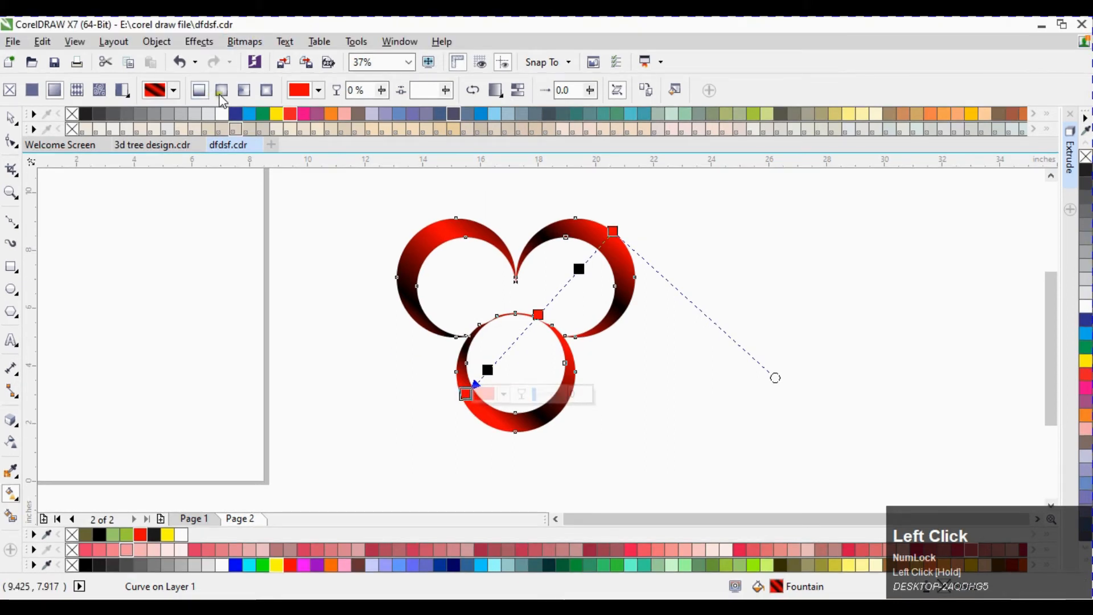
Change the fountain fill to elliptical and stretch it from the top of the upper-right lobe to the lower lobe's lower-left edge.
{"action": "left_click", "coordinate": [221, 93]}
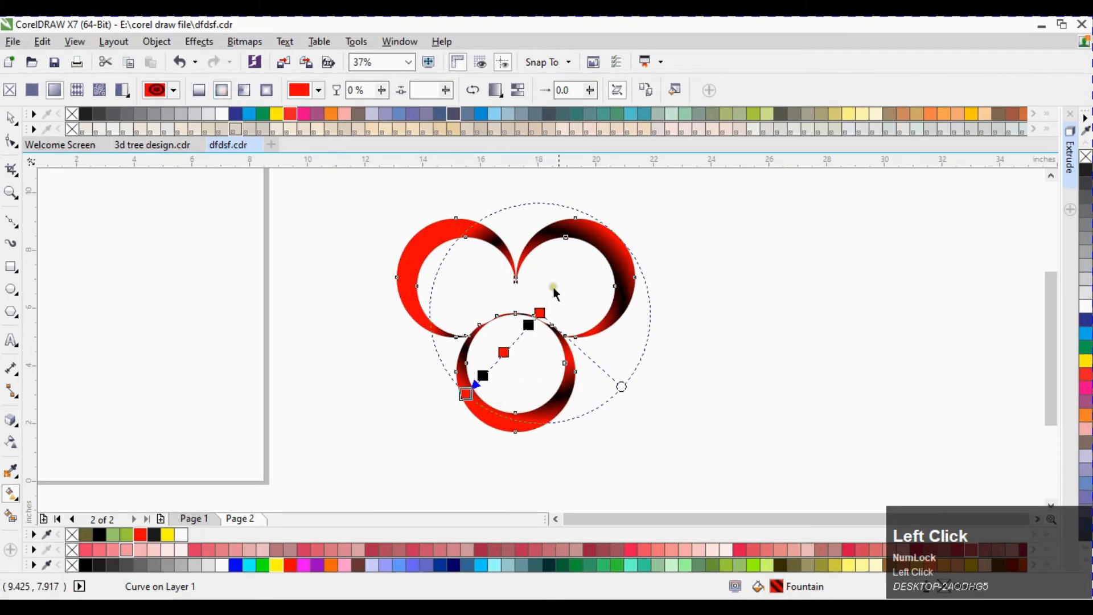
{"action": "left_click_drag", "start_coordinate": [539, 312], "coordinate": [577, 265]}
{"action": "left_click_drag", "start_coordinate": [466, 393], "coordinate": [512, 411]}
{"action": "left_click_drag", "start_coordinate": [576, 265], "coordinate": [595, 221]}
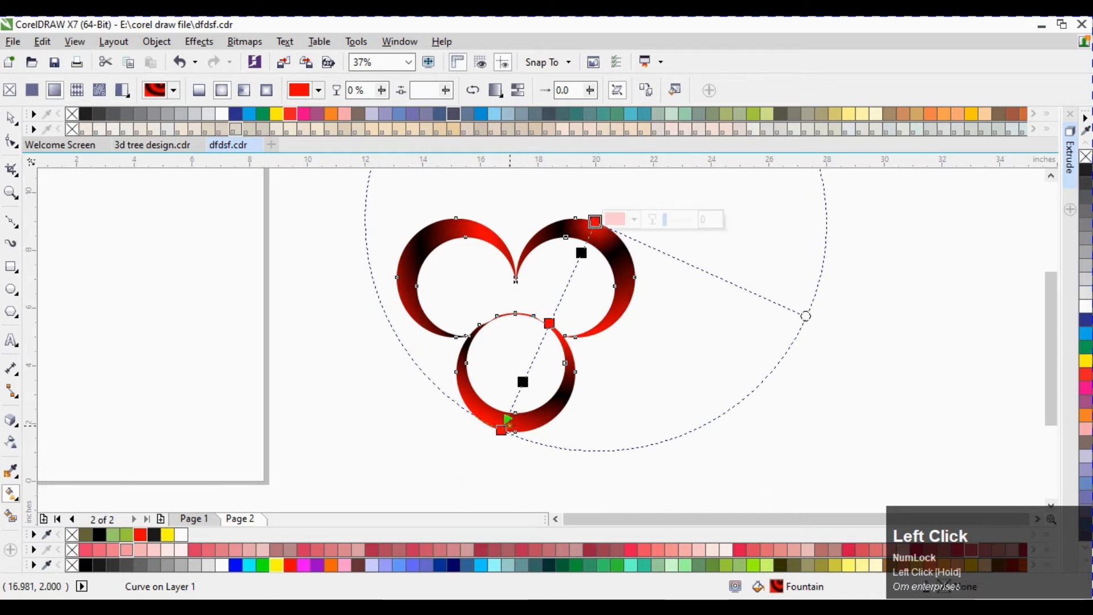
{"action": "mouse_move", "coordinate": [501, 429]}
{"action": "left_mouse_down"}
{"action": "mouse_move", "coordinate": [515, 443]}
{"action": "mouse_move", "coordinate": [494, 427]}
{"action": "left_mouse_up"}
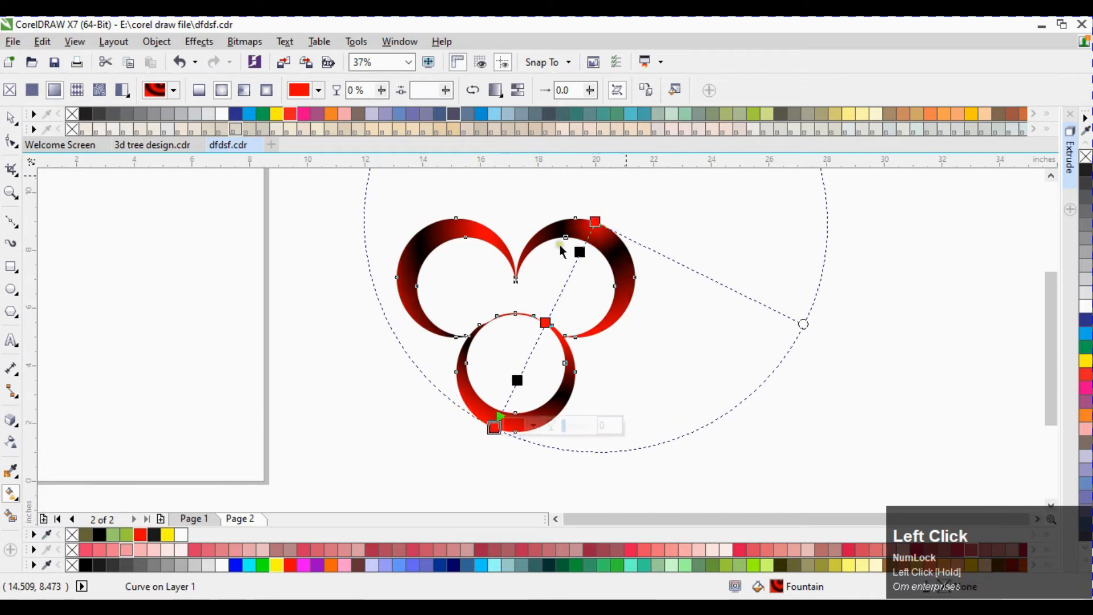
{"action": "key", "text": "ctrl+space"}
Extrude the three-lobed shape with the vanishing point placed at its centre.
{"action": "left_click", "coordinate": [312, 249]}
{"action": "left_click", "coordinate": [523, 259]}
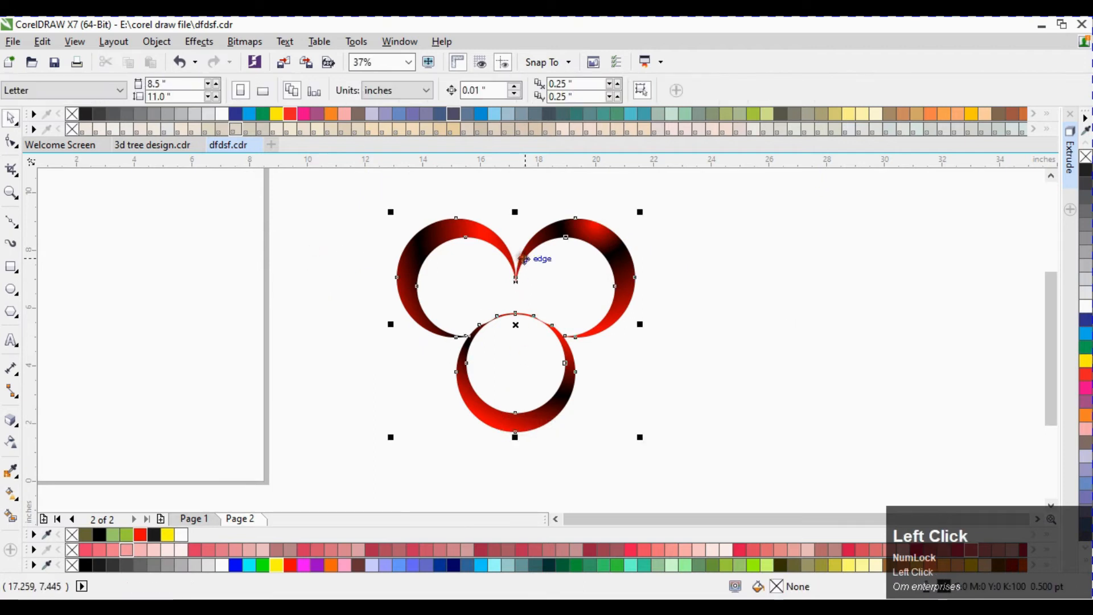
{"action": "key", "text": "ctrl+space"}
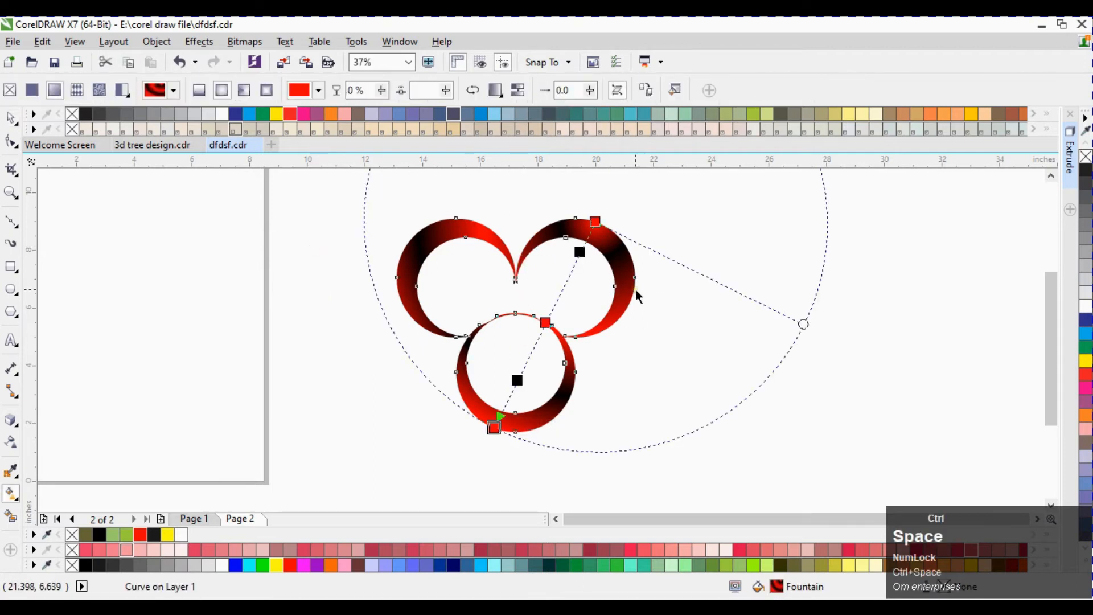
{"action": "key", "text": "space"}
{"action": "left_click", "coordinate": [1069, 156]}
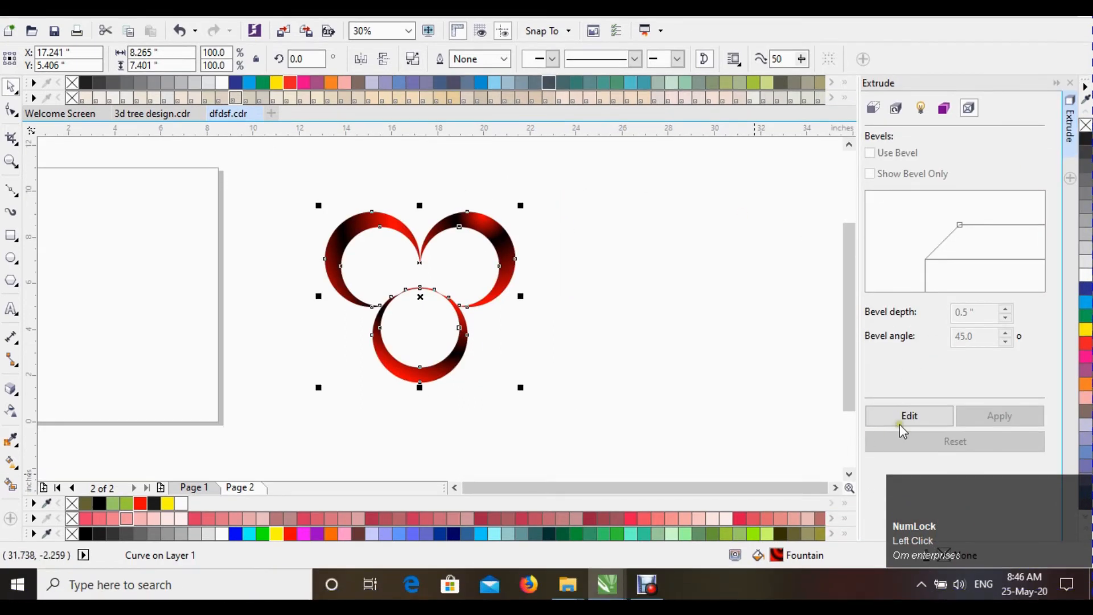
{"action": "left_click", "coordinate": [909, 447]}
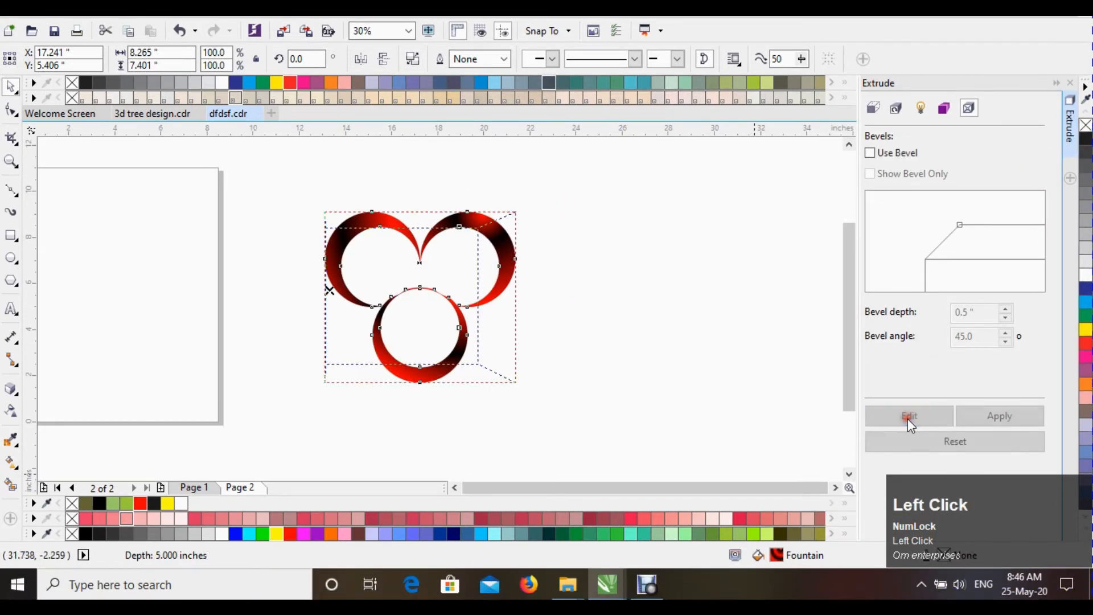
{"action": "left_click_drag", "start_coordinate": [330, 290], "coordinate": [422, 297]}
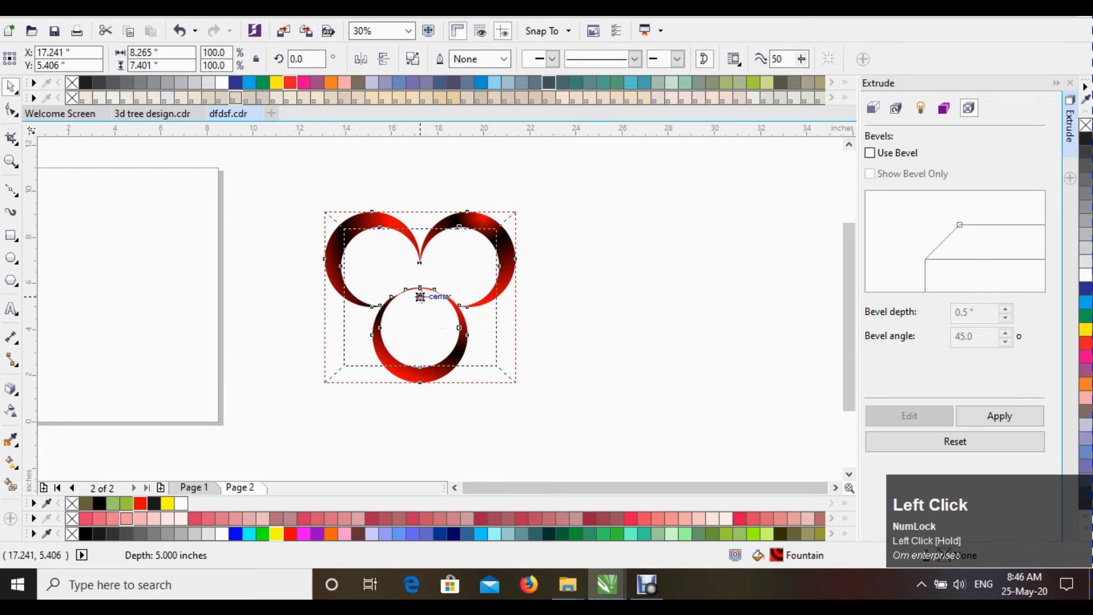
{"action": "left_click", "coordinate": [999, 415]}
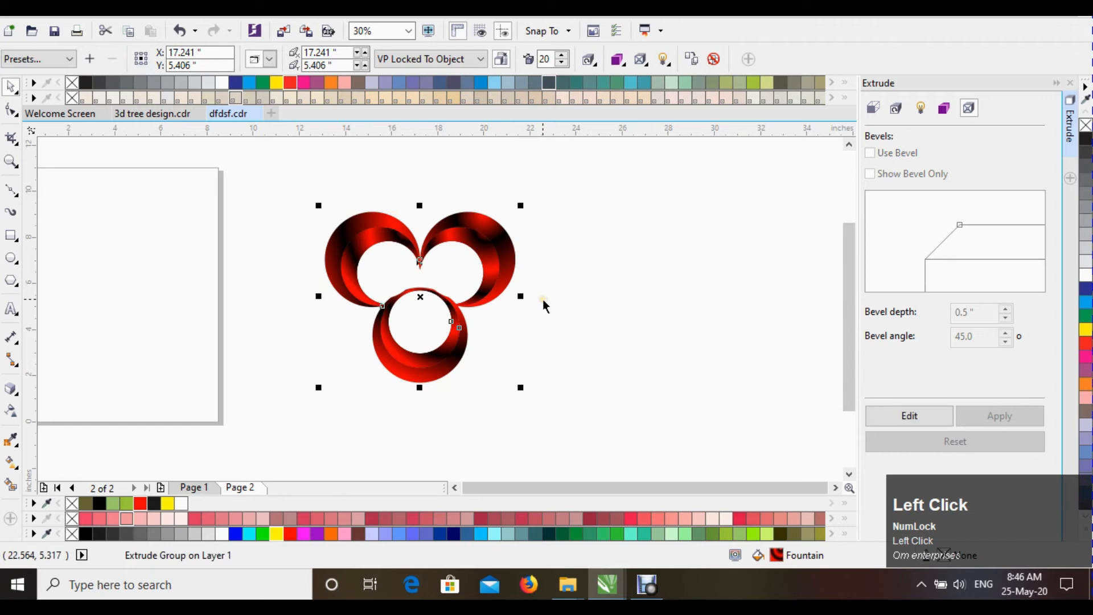
{"action": "key", "text": "F2"}
{"action": "left_click_drag", "start_coordinate": [257, 180], "coordinate": [571, 414]}
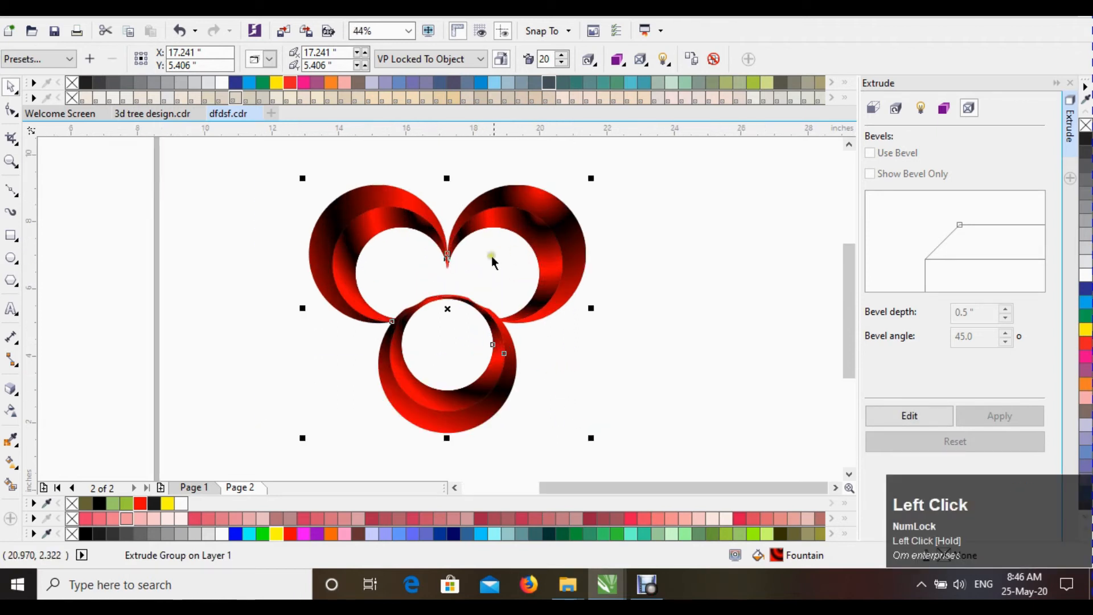
{"action": "key", "text": "ctrl+space"}
{"action": "key", "text": "space"}
{"action": "key", "text": "space"}
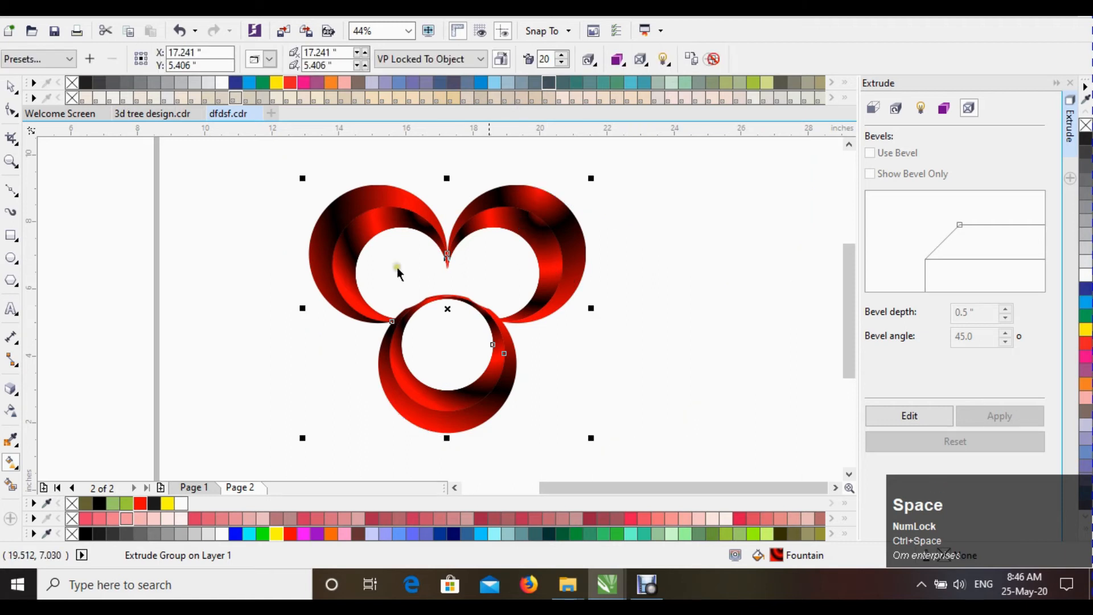
{"action": "left_click", "coordinate": [221, 284]}
{"action": "left_click", "coordinate": [462, 231]}
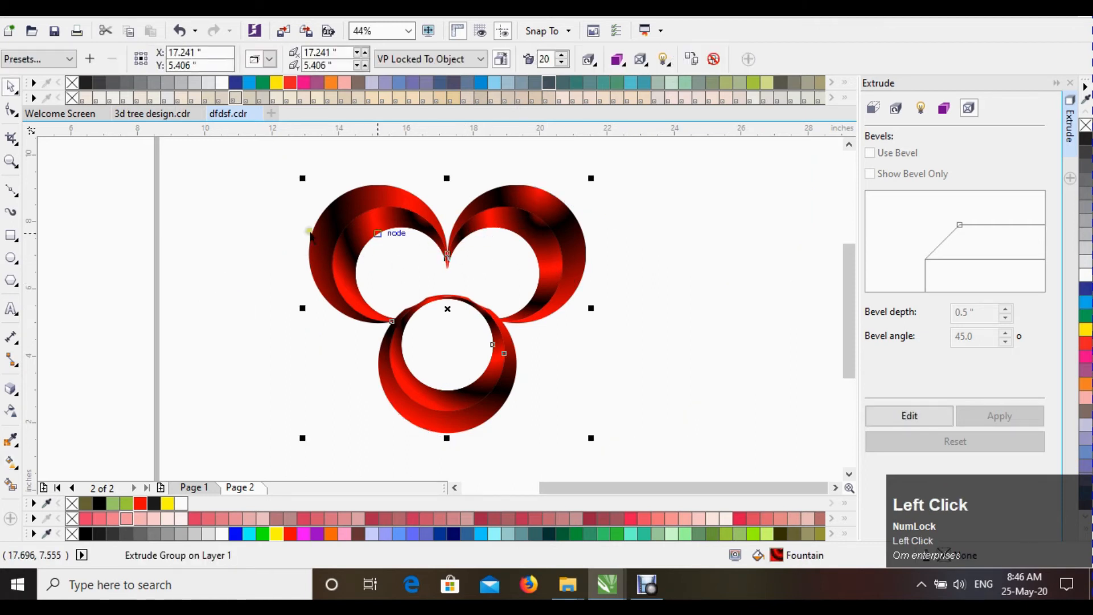
Draw a rectangle about 6.1 by 5.6 inches across the three lobes and convert it to curves.
{"action": "left_click", "coordinate": [270, 225]}
{"action": "left_click", "coordinate": [62, 169]}
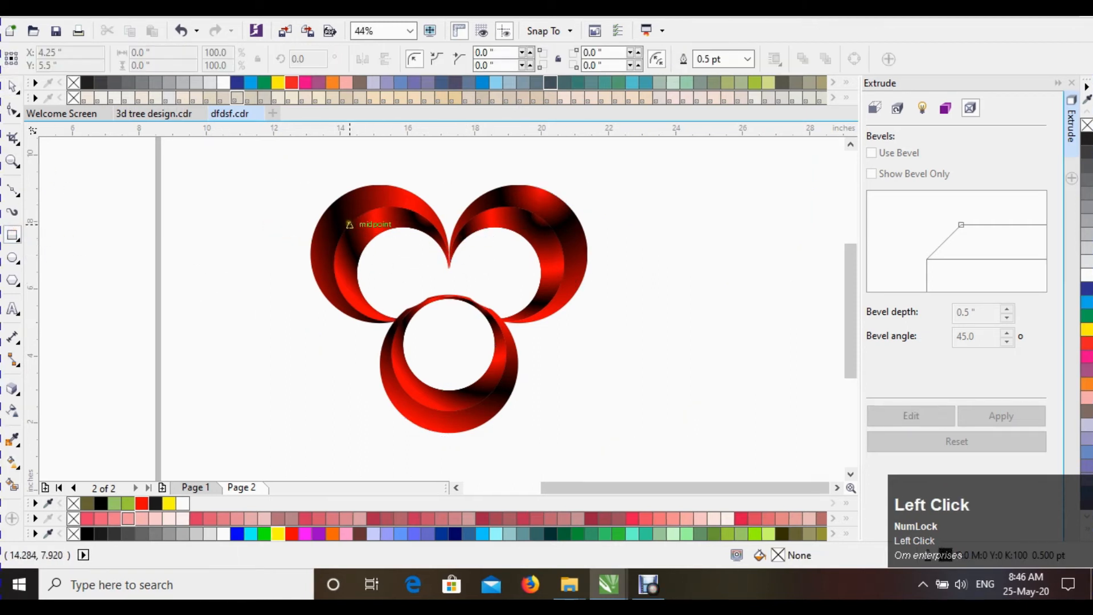
{"action": "mouse_move", "coordinate": [353, 221]}
{"action": "left_mouse_down"}
{"action": "mouse_move", "coordinate": [532, 358]}
{"action": "mouse_move", "coordinate": [536, 414]}
{"action": "mouse_move", "coordinate": [559, 408]}
{"action": "left_mouse_up"}
{"action": "left_click", "coordinate": [538, 259]}
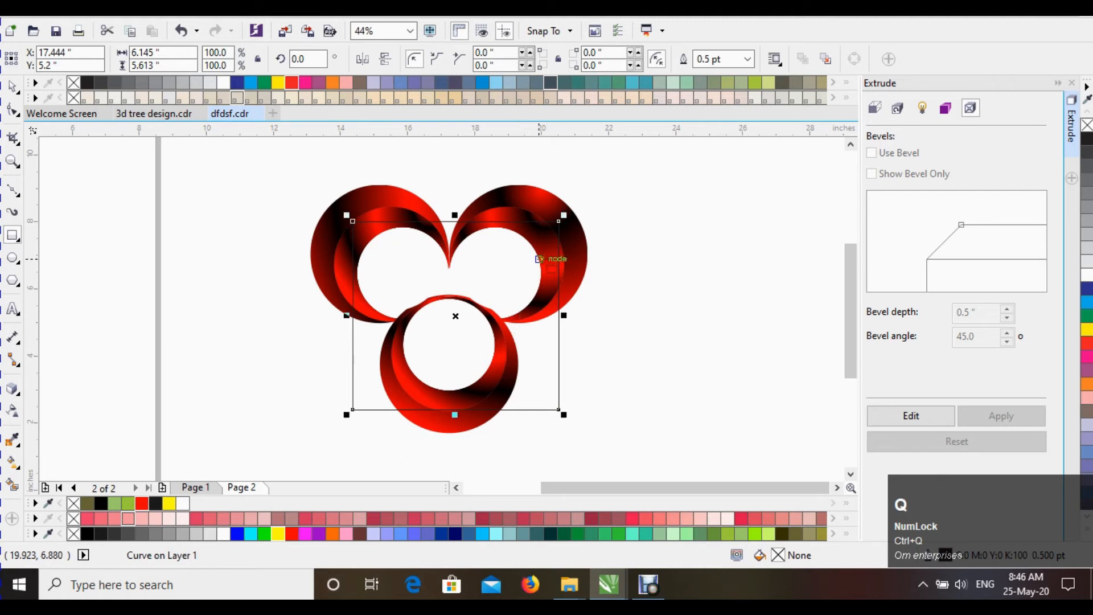
Delete the rectangle's lower-right node and move its lower-left node to the middle of the lower lobe's band, forming a triangle.
{"action": "key", "text": "F10"}
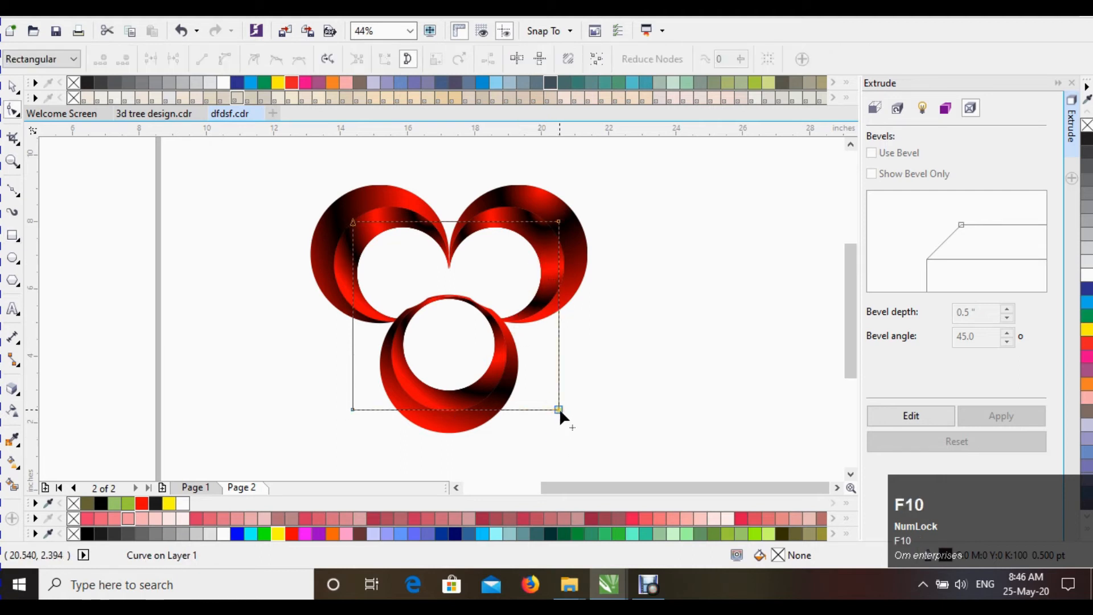
{"action": "left_click", "coordinate": [559, 408]}
{"action": "double_click", "coordinate": [559, 408]}
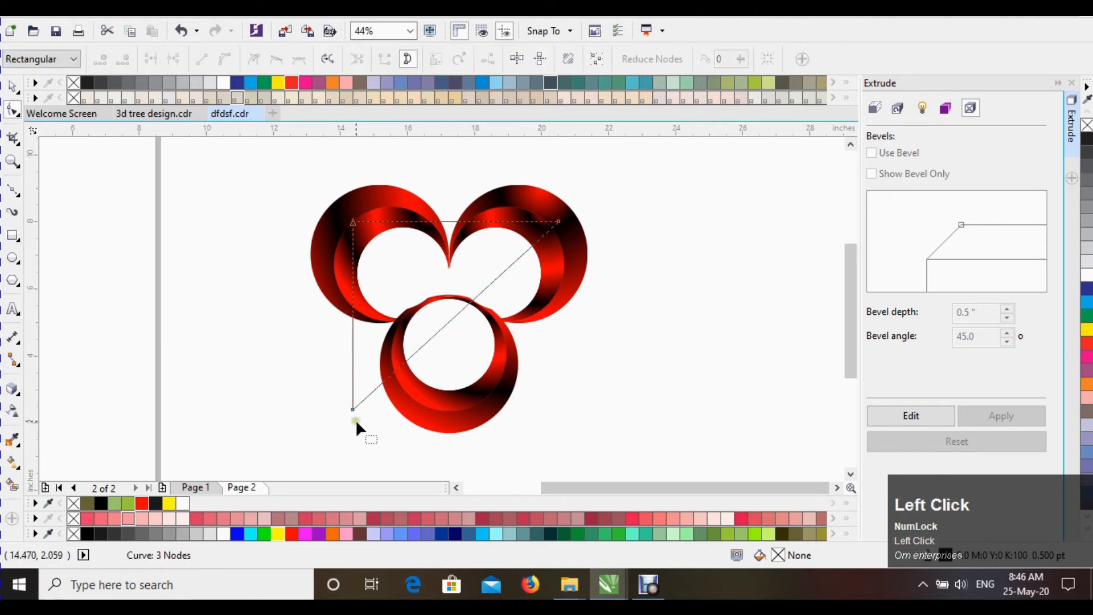
{"action": "left_click_drag", "start_coordinate": [353, 410], "coordinate": [456, 423]}
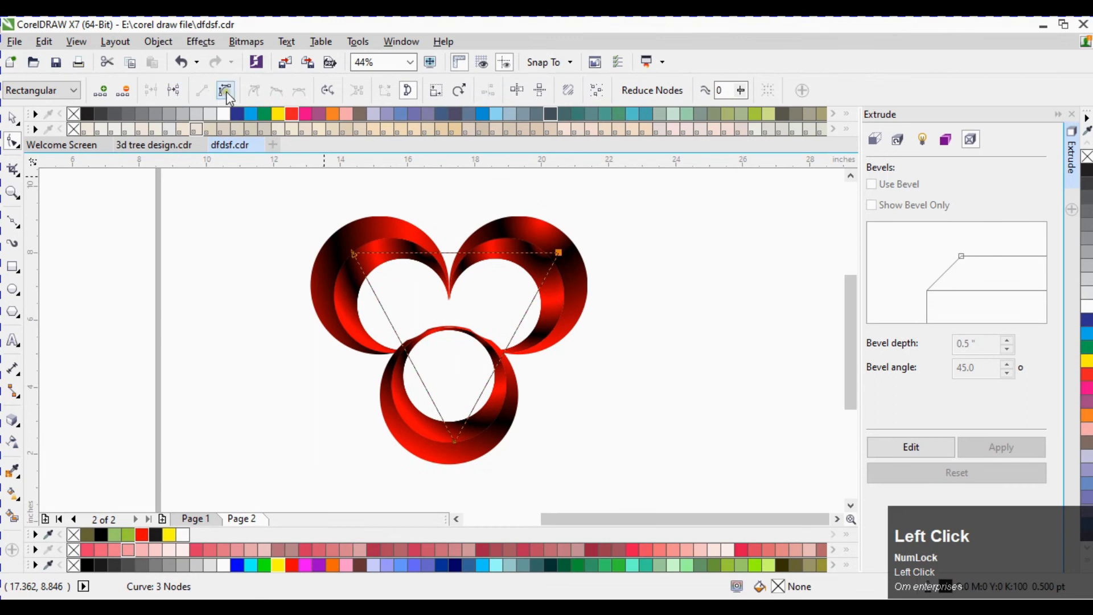
Convert the triangle's straight sides to curves.
{"action": "left_click", "coordinate": [226, 91]}
{"action": "left_click", "coordinate": [453, 449]}
{"action": "left_click", "coordinate": [225, 90]}
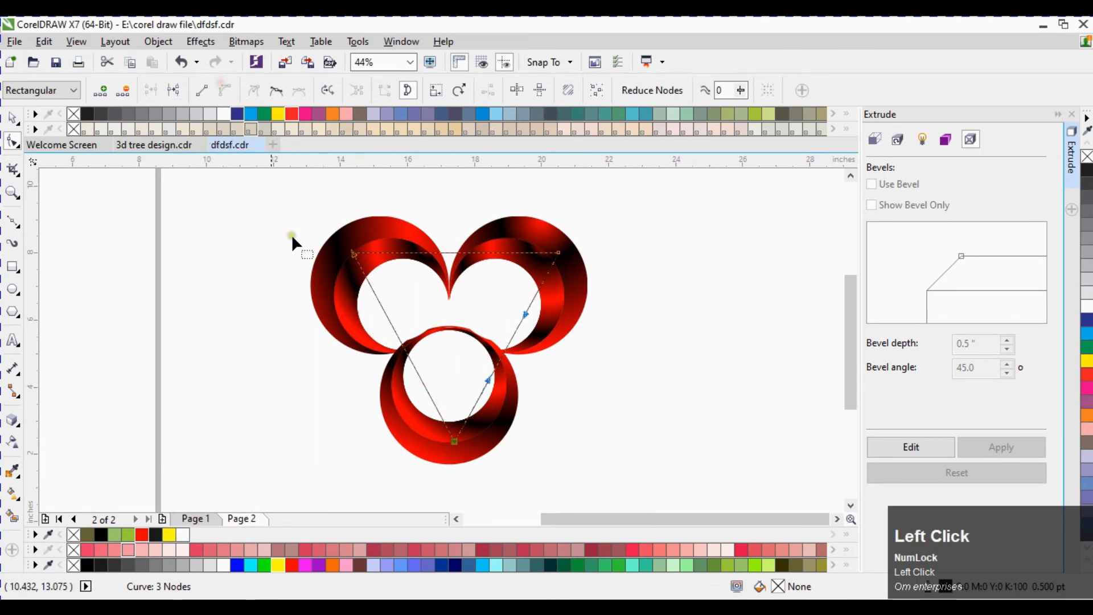
{"action": "left_click", "coordinate": [353, 254]}
{"action": "left_click", "coordinate": [226, 91]}
{"action": "left_click", "coordinate": [559, 253]}
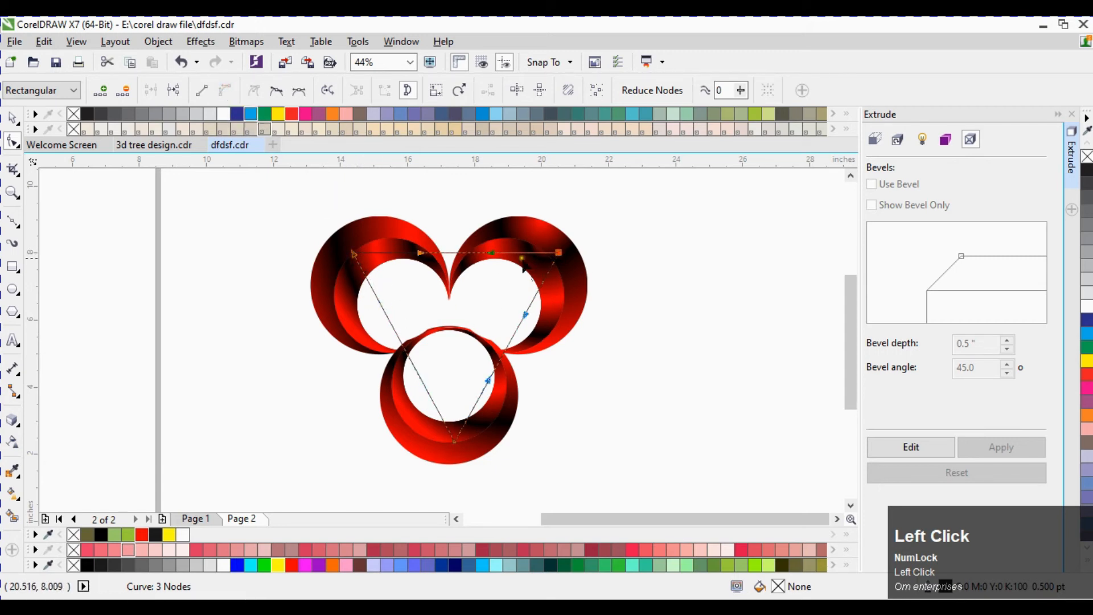
Bend the triangle's top side down and add a node on it at the cleft between the two upper lobes.
{"action": "left_click_drag", "start_coordinate": [491, 257], "coordinate": [448, 327]}
{"action": "double_click", "coordinate": [449, 253]}
{"action": "scroll", "coordinate": [453, 285], "scroll_direction": "up", "scroll_amount": 2}
{"action": "scroll", "coordinate": [453, 285], "scroll_direction": "up", "scroll_amount": 3}
{"action": "scroll", "coordinate": [449, 329], "scroll_direction": "down", "scroll_amount": 2}
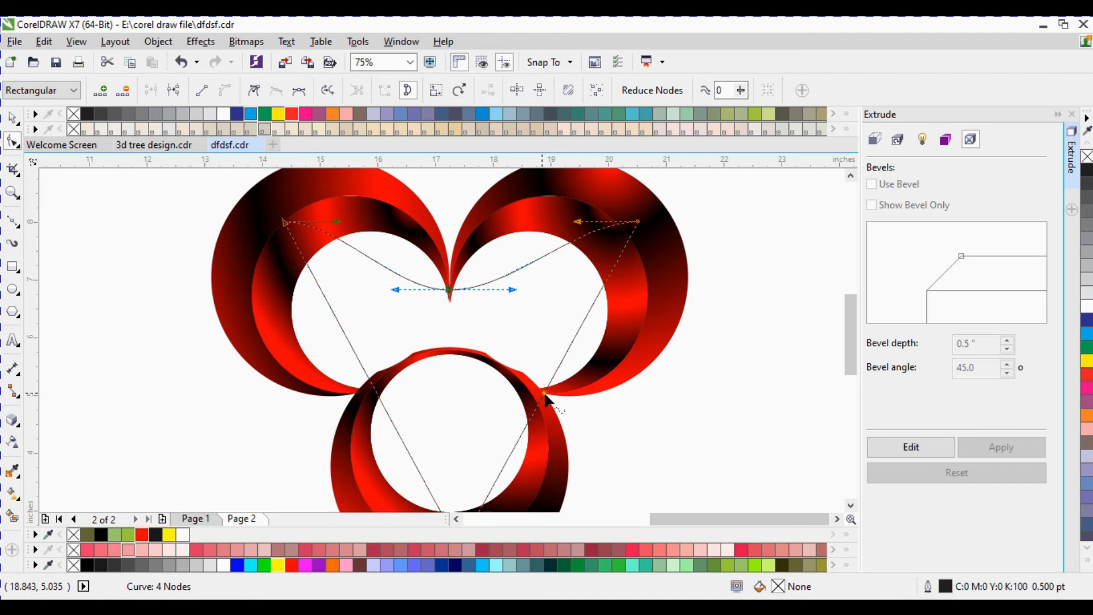
Add a node on each slanted side of the triangle where the upper lobes meet the lower lobe.
{"action": "double_click", "coordinate": [545, 397]}
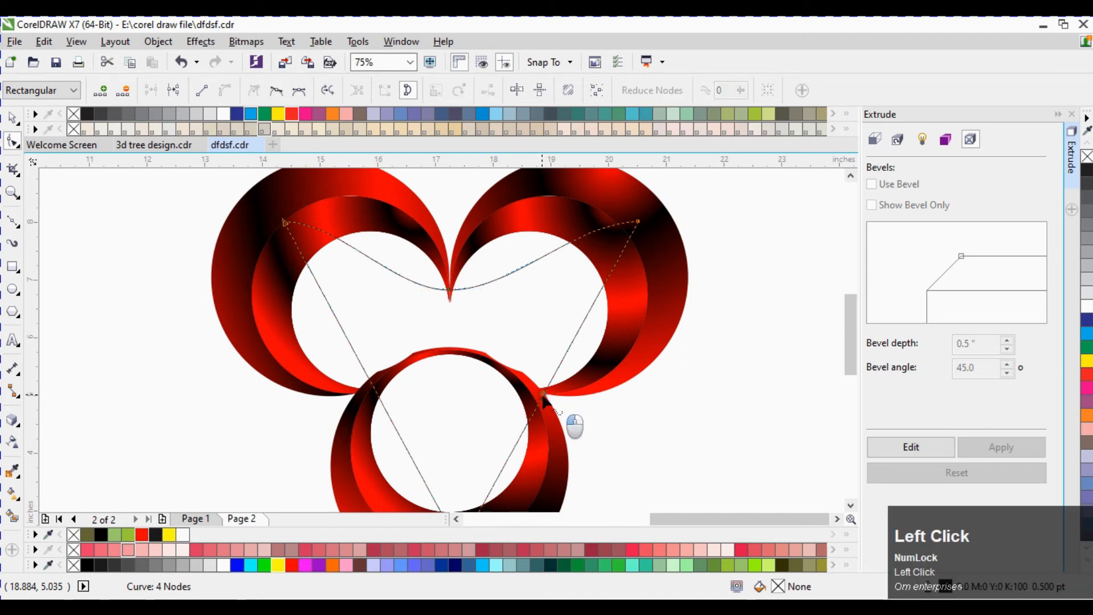
{"action": "scroll", "coordinate": [375, 406], "scroll_direction": "up", "scroll_amount": 2}
{"action": "scroll", "coordinate": [386, 408], "scroll_direction": "up", "scroll_amount": 4}
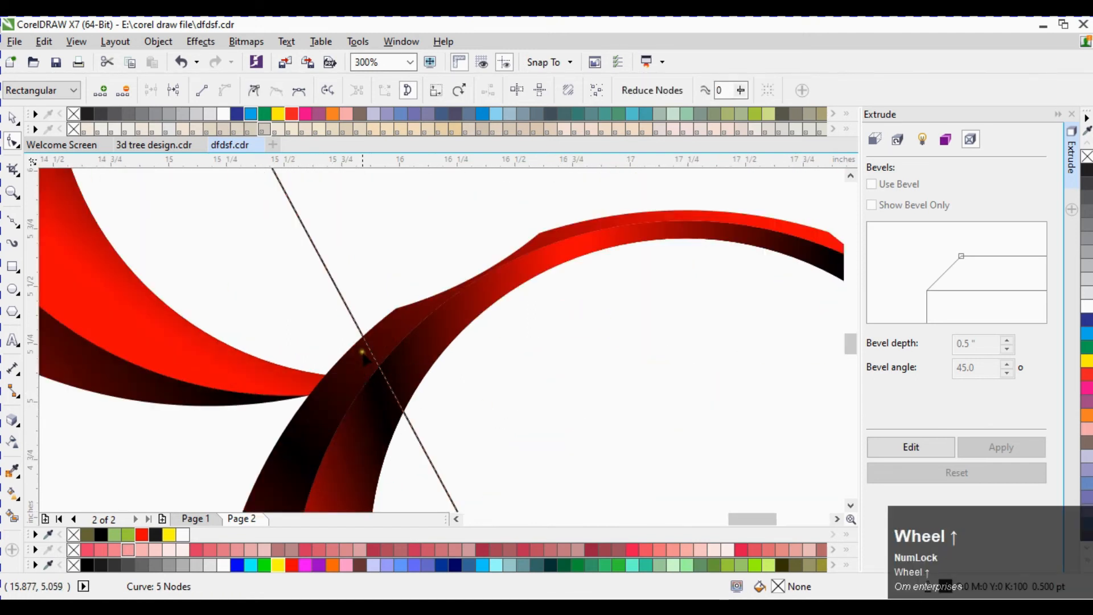
{"action": "double_click", "coordinate": [390, 364]}
{"action": "scroll", "coordinate": [389, 337], "scroll_direction": "down", "scroll_amount": 4}
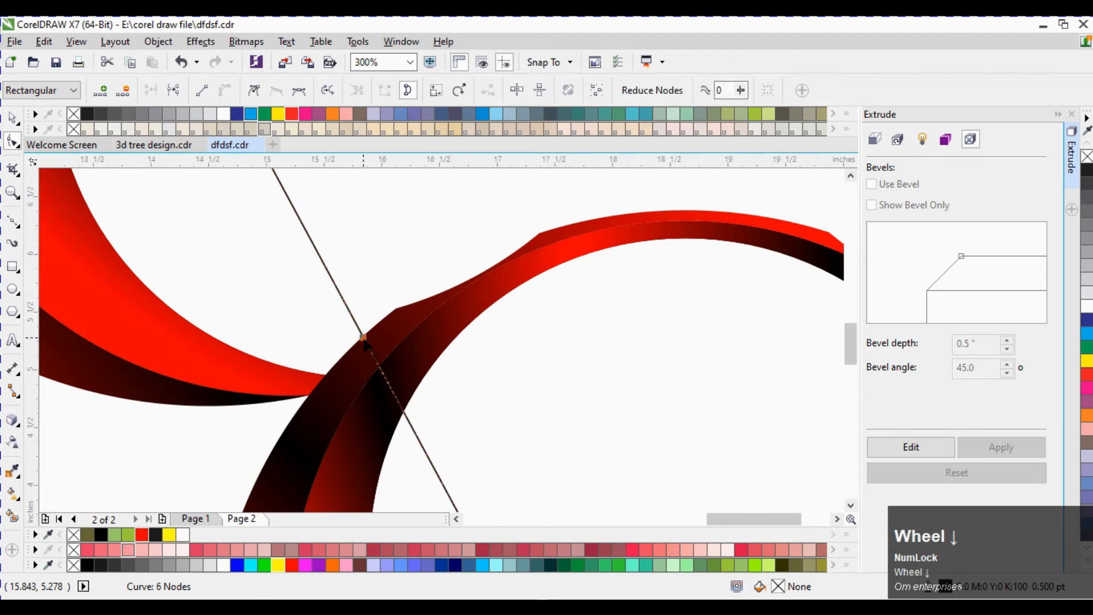
Move the upper-right corner node slightly down and curve the right side along the right lobe's ring to the junction with the lower lobe.
{"action": "left_click_drag", "start_coordinate": [632, 179], "coordinate": [644, 210]}
{"action": "left_click", "coordinate": [653, 338]}
{"action": "left_click_drag", "start_coordinate": [656, 340], "coordinate": [692, 341]}
{"action": "left_click_drag", "start_coordinate": [616, 265], "coordinate": [648, 279]}
{"action": "left_click", "coordinate": [583, 375]}
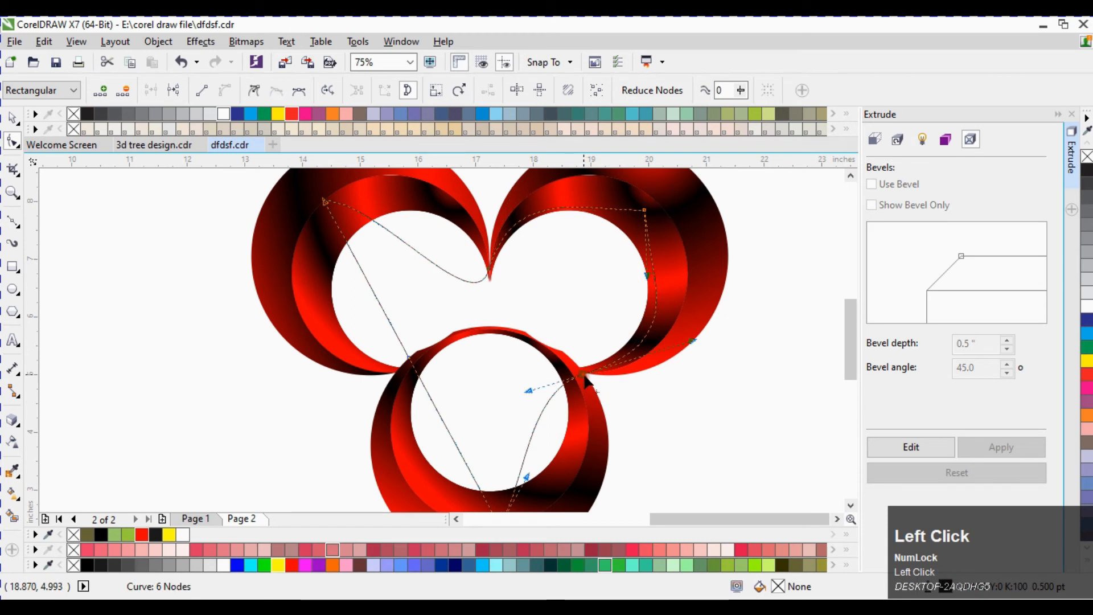
{"action": "left_click_drag", "start_coordinate": [532, 389], "coordinate": [585, 377]}
{"action": "left_click", "coordinate": [587, 377]}
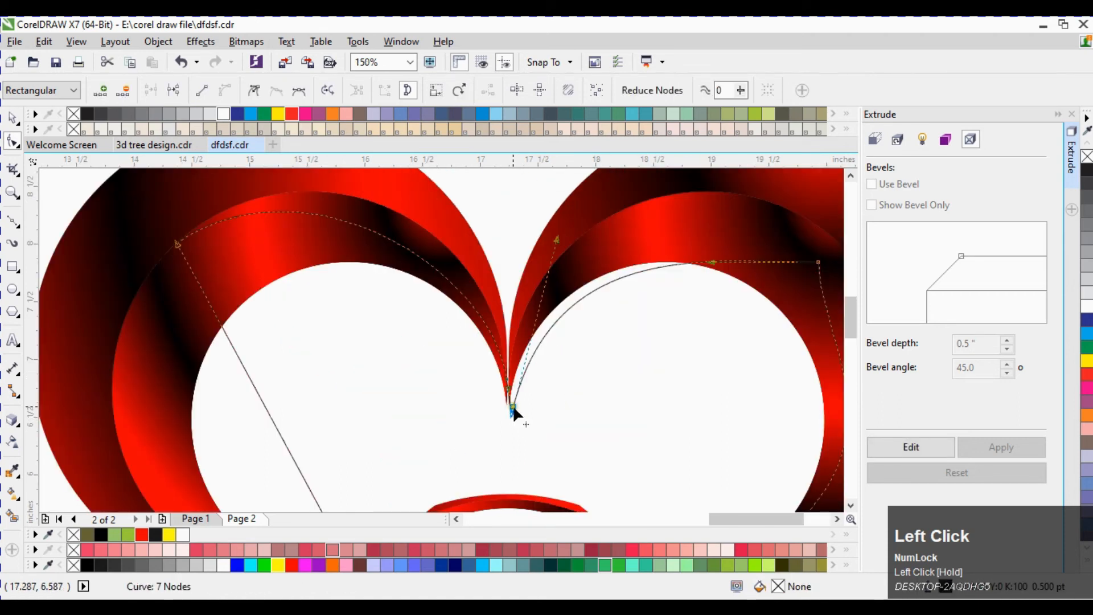
Adjust the top curve at the cleft between the two upper lobes.
{"action": "left_click_drag", "start_coordinate": [515, 411], "coordinate": [517, 371]}
{"action": "scroll", "coordinate": [569, 341], "scroll_direction": "down", "scroll_amount": 4}
{"action": "scroll", "coordinate": [529, 356], "scroll_direction": "up", "scroll_amount": 1}
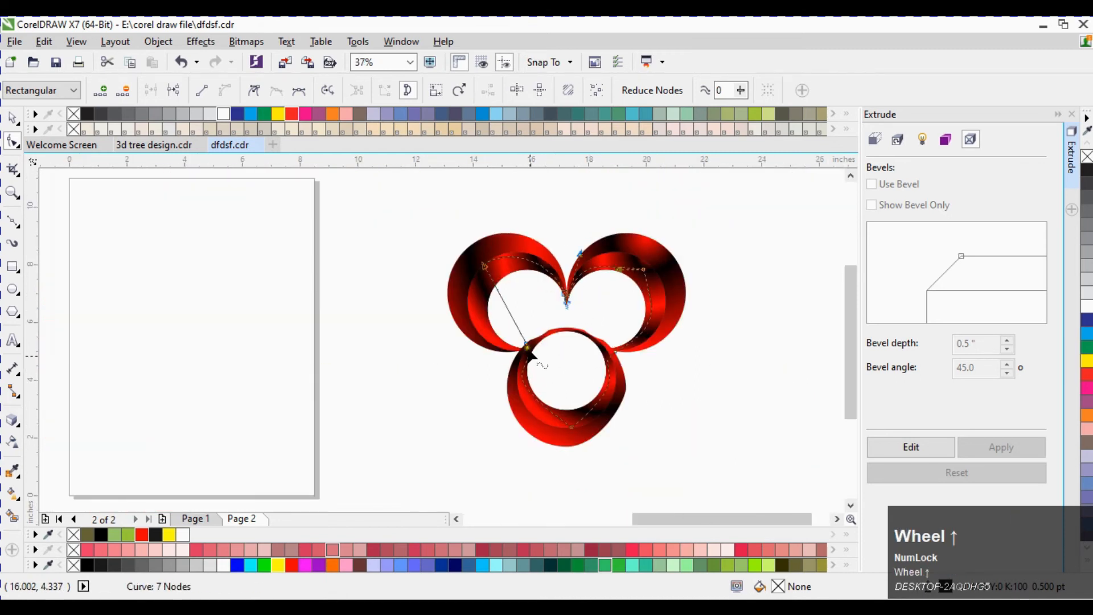
Curve the inner shape's left side along the left lobe's ring and add a node near the junction with the lower lobe.
{"action": "scroll", "coordinate": [533, 356], "scroll_direction": "up", "scroll_amount": 2}
{"action": "left_click", "coordinate": [516, 314]}
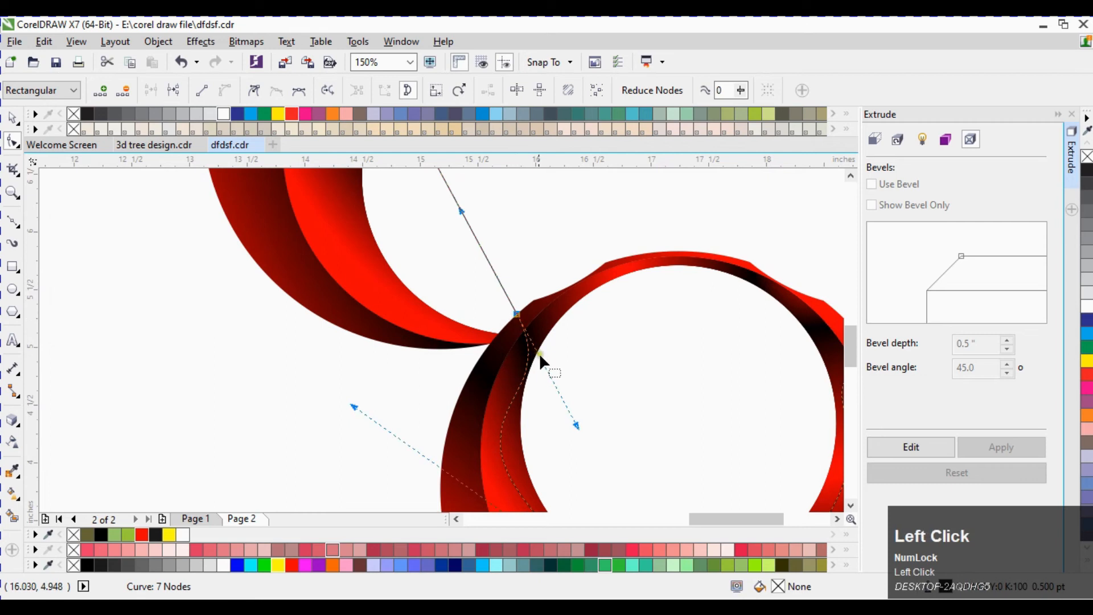
{"action": "scroll", "coordinate": [539, 353], "scroll_direction": "down", "scroll_amount": 1}
{"action": "left_click_drag", "start_coordinate": [501, 287], "coordinate": [439, 325]}
{"action": "double_click", "coordinate": [512, 329]}
{"action": "left_click_drag", "start_coordinate": [512, 331], "coordinate": [543, 379]}
{"action": "left_click_drag", "start_coordinate": [450, 327], "coordinate": [404, 314]}
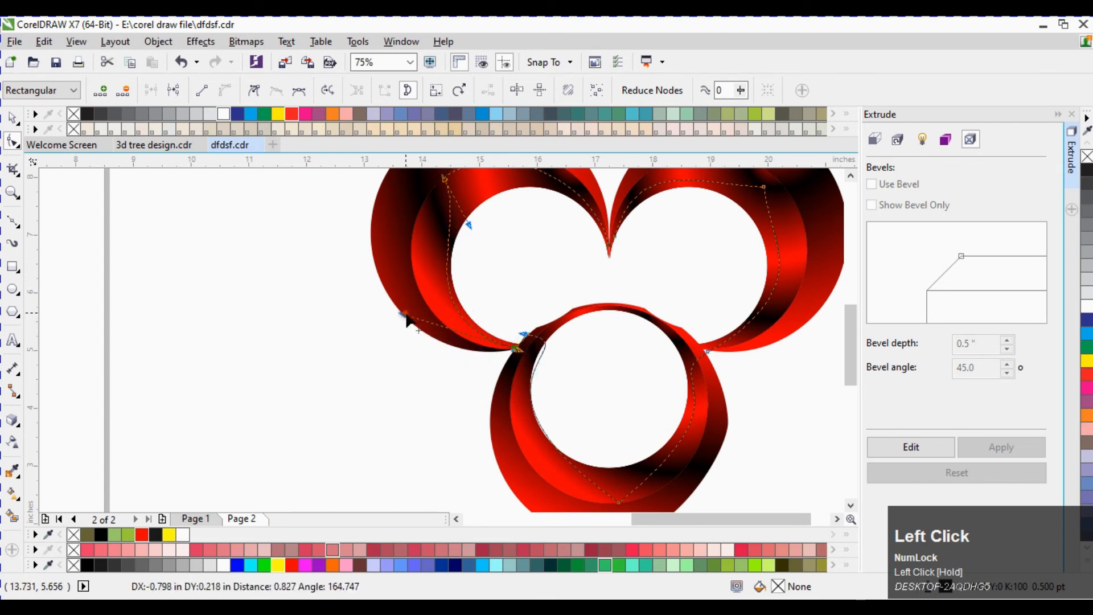
Adjust the curve handle at the left junction node so the outline follows the lower lobe's ring.
{"action": "left_click", "coordinate": [542, 347]}
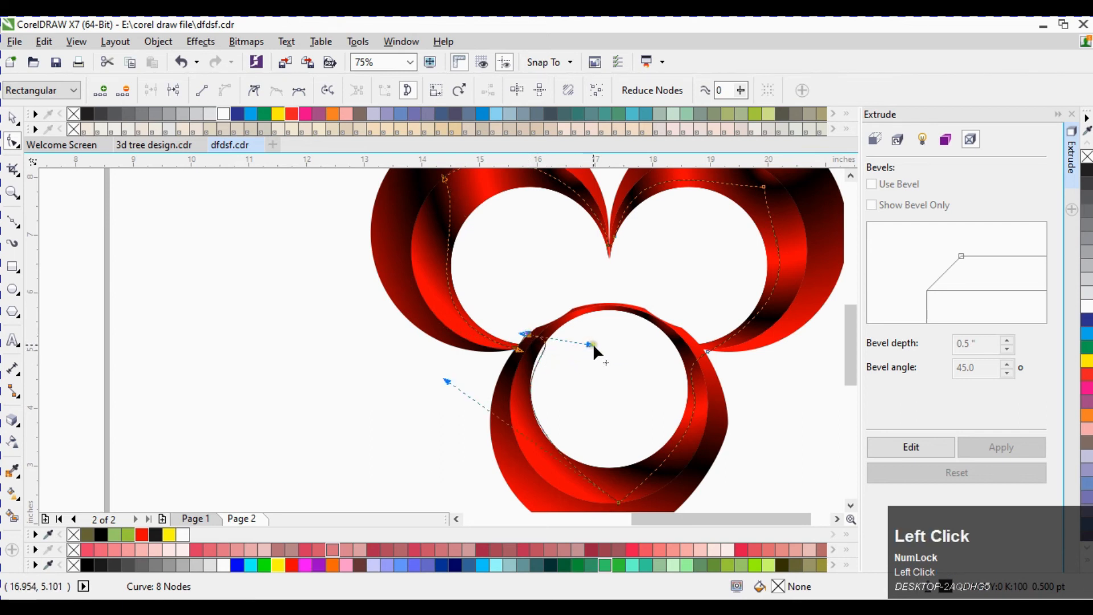
{"action": "left_click_drag", "start_coordinate": [592, 344], "coordinate": [567, 346]}
{"action": "left_click_drag", "start_coordinate": [573, 394], "coordinate": [574, 394]}
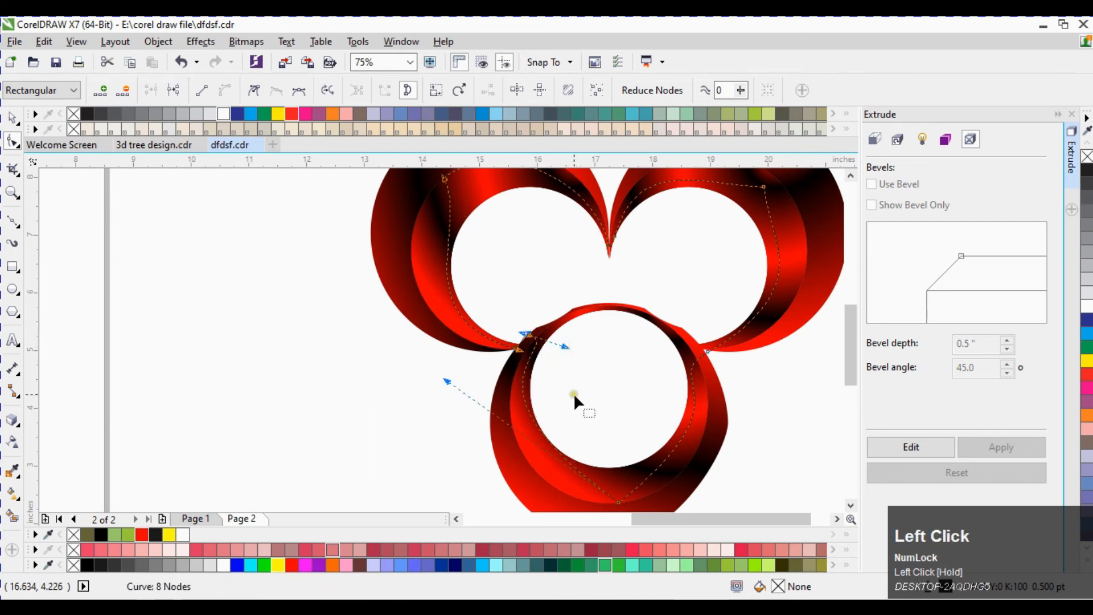
{"action": "scroll", "coordinate": [574, 394], "scroll_direction": "down", "scroll_amount": 2}
{"action": "scroll", "coordinate": [636, 319], "scroll_direction": "up", "scroll_amount": 2}
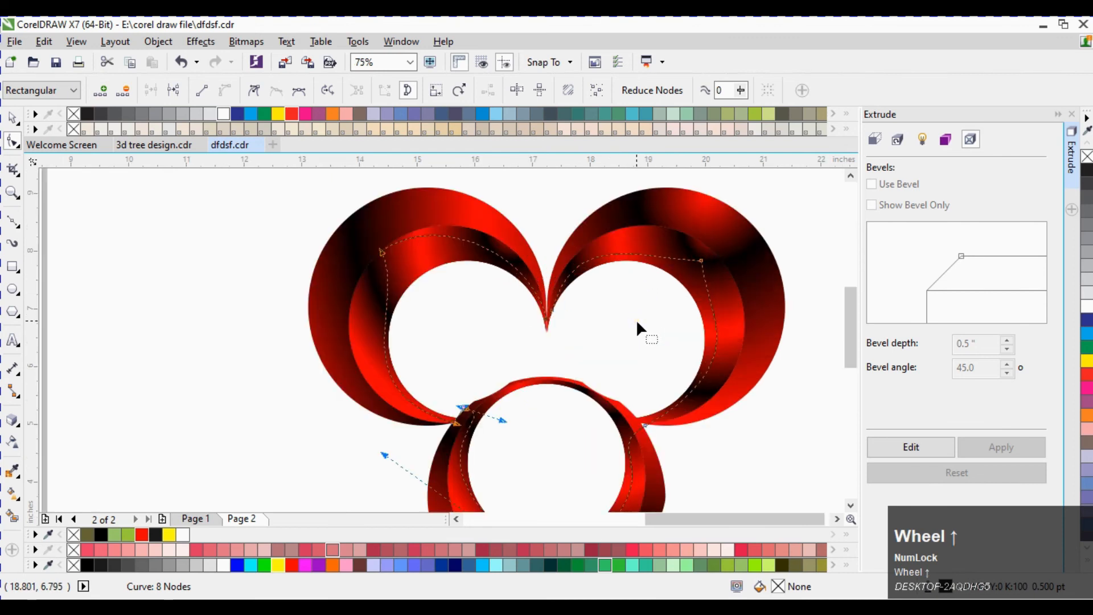
Fill the inner curved shape with yellow and send it back behind the red and black rings.
{"action": "scroll", "coordinate": [650, 303], "scroll_direction": "down", "scroll_amount": 2}
{"action": "key", "text": "space"}
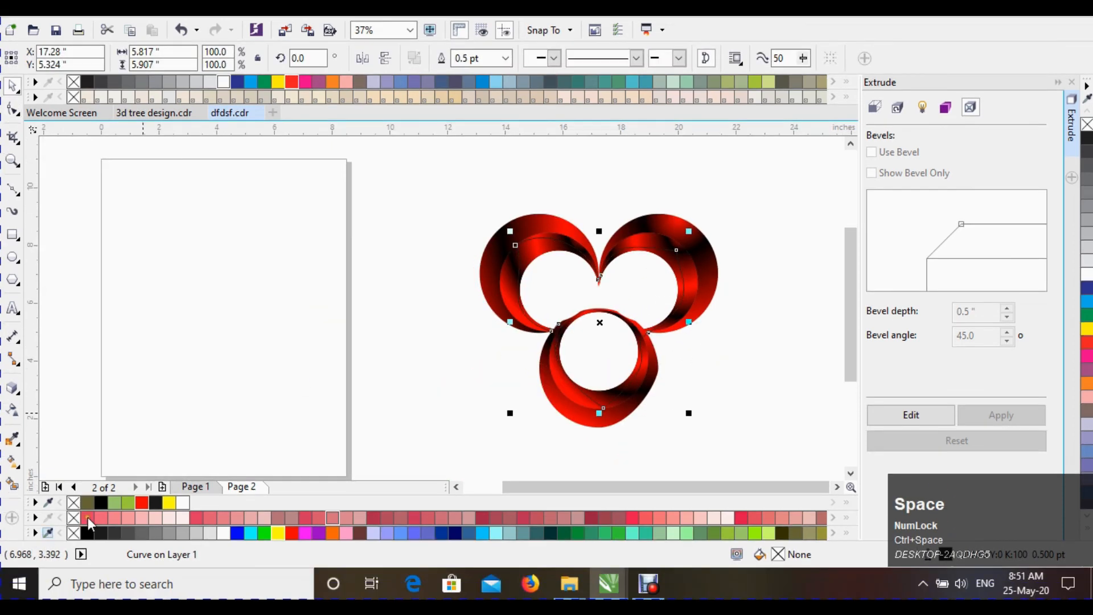
{"action": "left_click", "coordinate": [169, 502]}
{"action": "left_click", "coordinate": [454, 239]}
{"action": "left_click", "coordinate": [555, 284]}
{"action": "key", "text": "ctrl+Page_Down"}
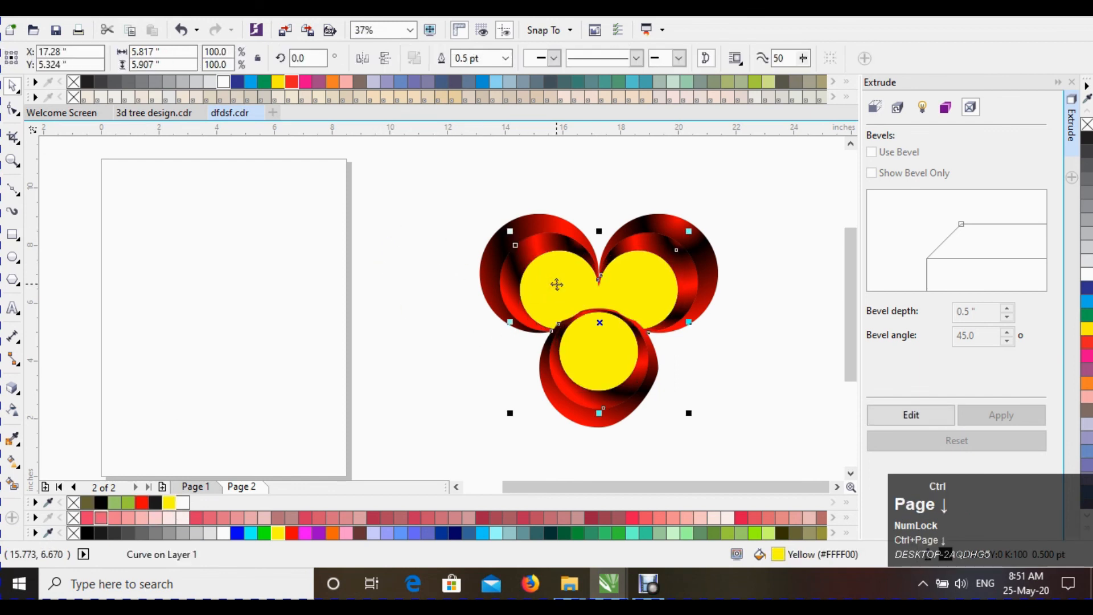
Apply a yellow and black fountain fill to the inner shape and change it to an elliptical fountain fill.
{"action": "key", "text": "F2"}
{"action": "left_click_drag", "start_coordinate": [420, 193], "coordinate": [773, 459]}
{"action": "left_click", "coordinate": [470, 259]}
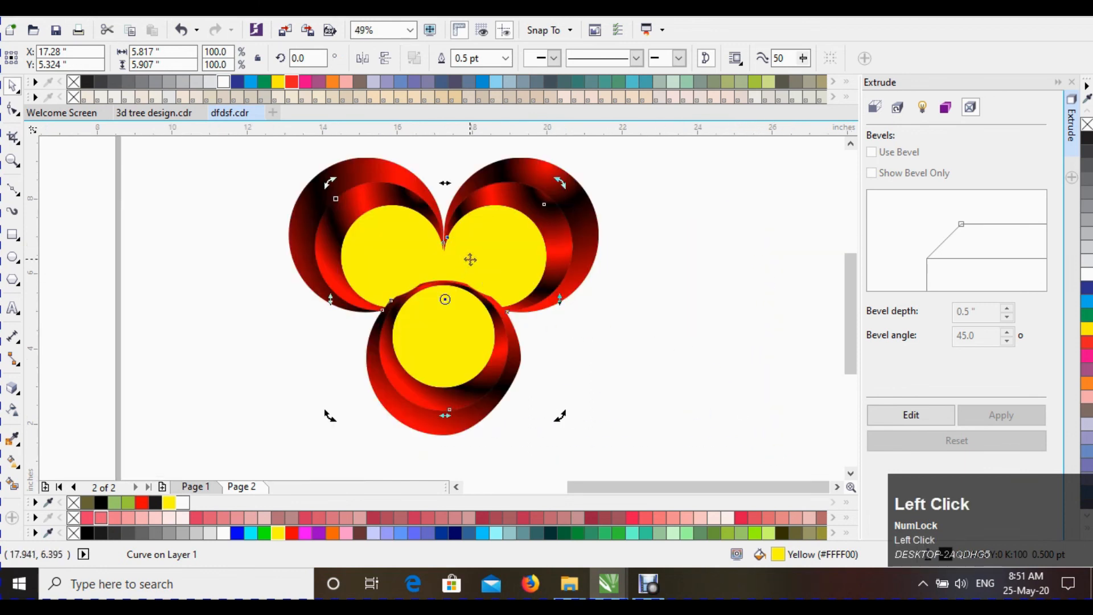
{"action": "key", "text": "g"}
{"action": "left_click_drag", "start_coordinate": [473, 259], "coordinate": [434, 365]}
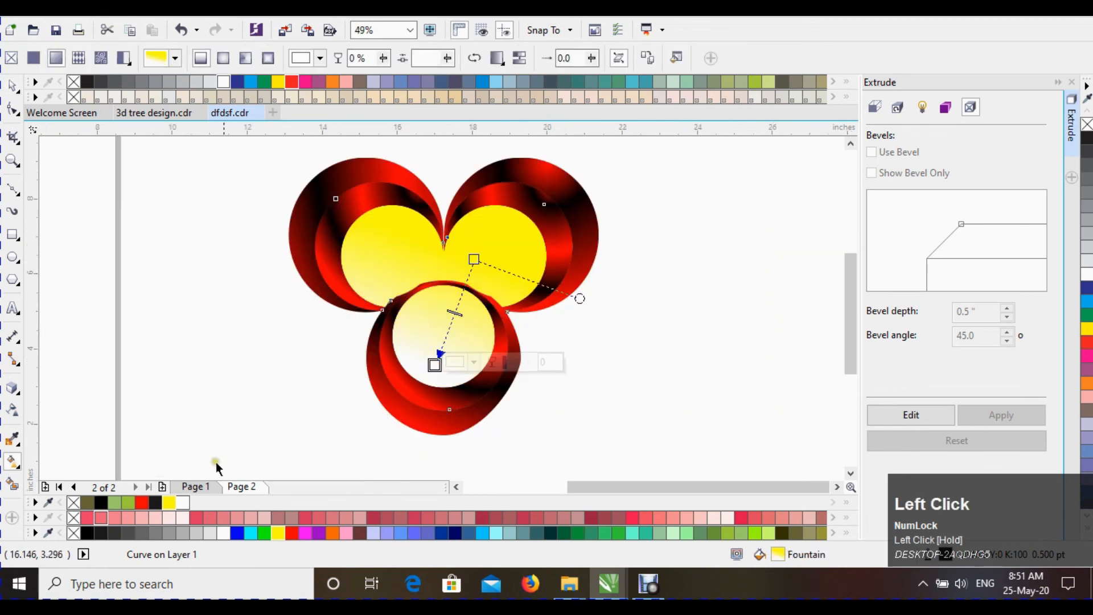
{"action": "left_click", "coordinate": [157, 503]}
{"action": "left_click_drag", "start_coordinate": [474, 259], "coordinate": [454, 280]}
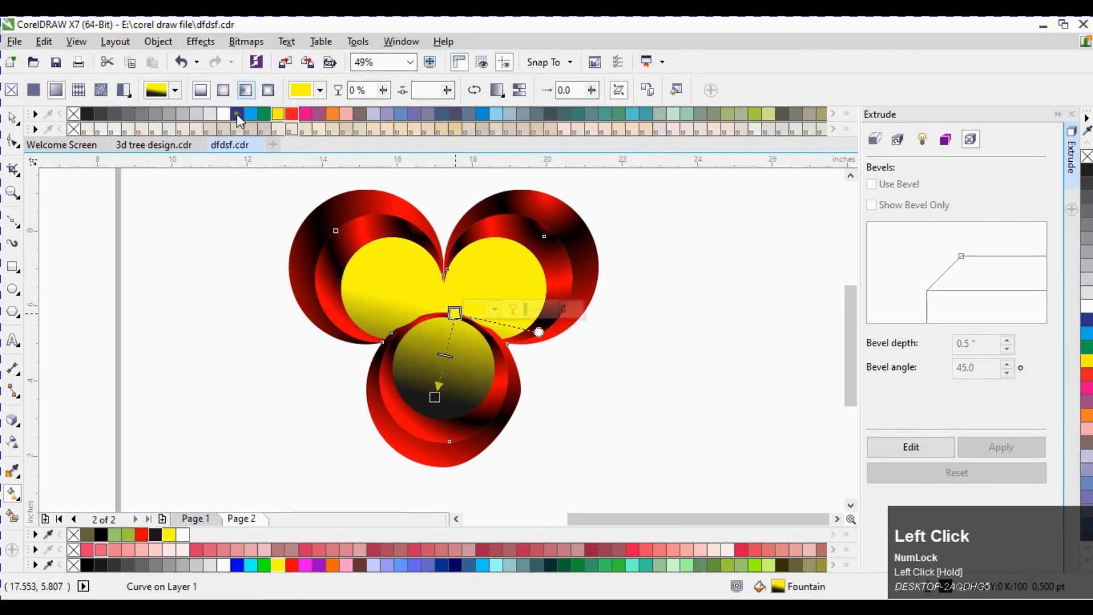
{"action": "left_click", "coordinate": [223, 90]}
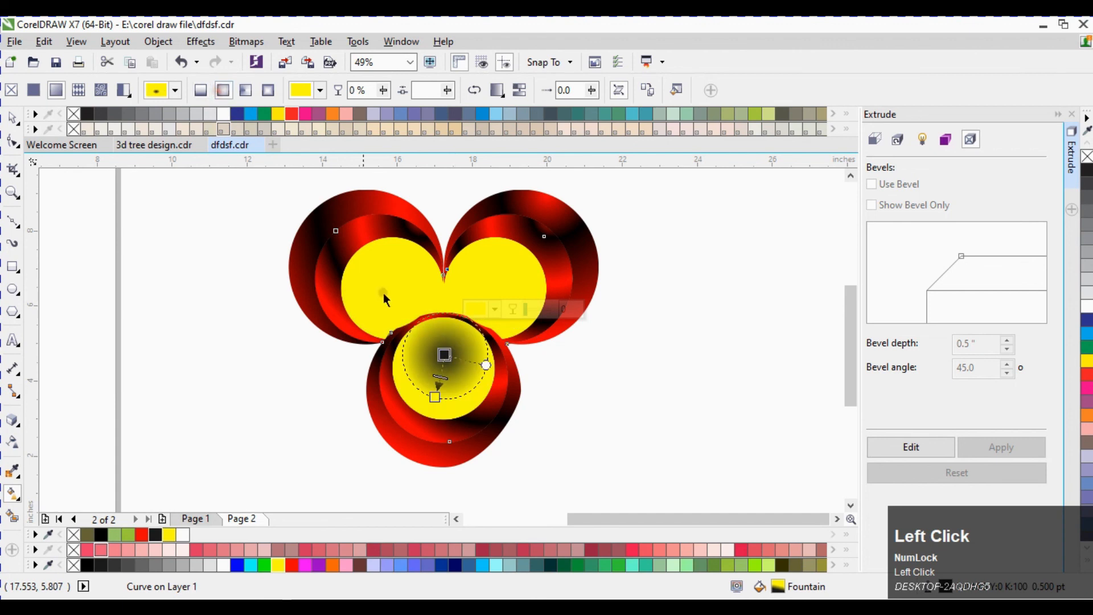
Set the elliptical fill's centre colour to yellow and its outer colour to black.
{"action": "left_click", "coordinate": [444, 355]}
{"action": "left_click", "coordinate": [168, 535]}
{"action": "left_click", "coordinate": [434, 365]}
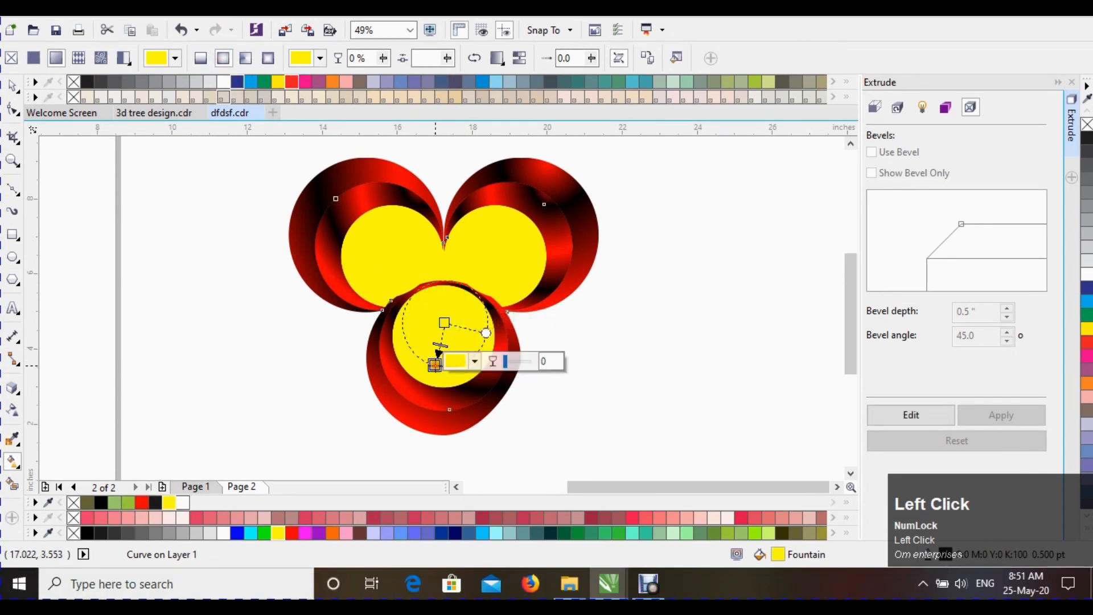
{"action": "left_click", "coordinate": [100, 502]}
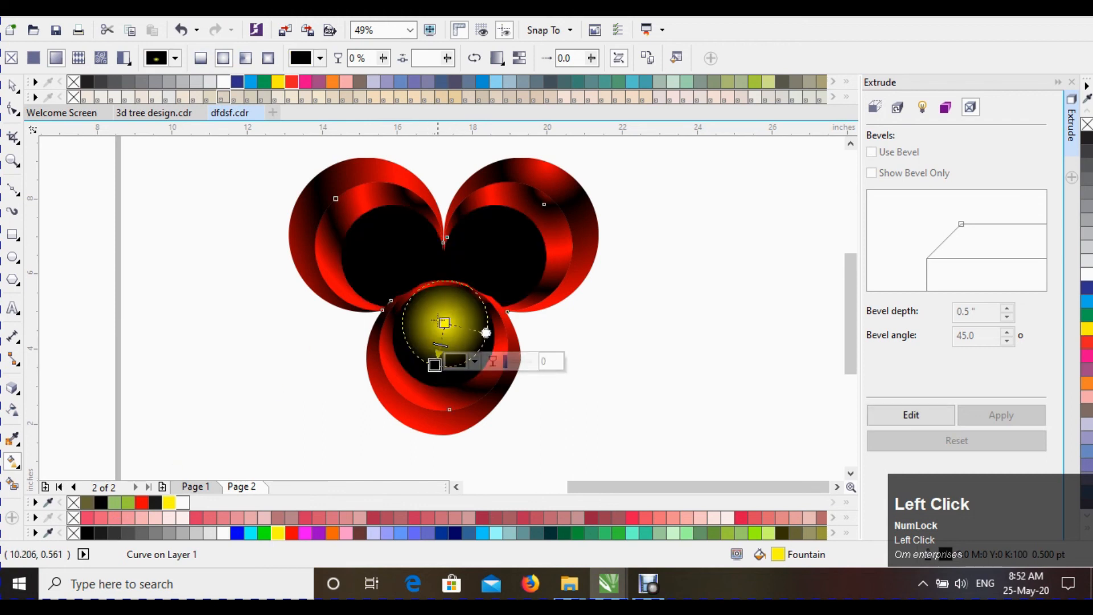
Move the elliptical fill's centre to the top of the lower circle, enlarge its radius to spread across the lobes, and adjust the midpoint.
{"action": "left_click_drag", "start_coordinate": [444, 322], "coordinate": [452, 281]}
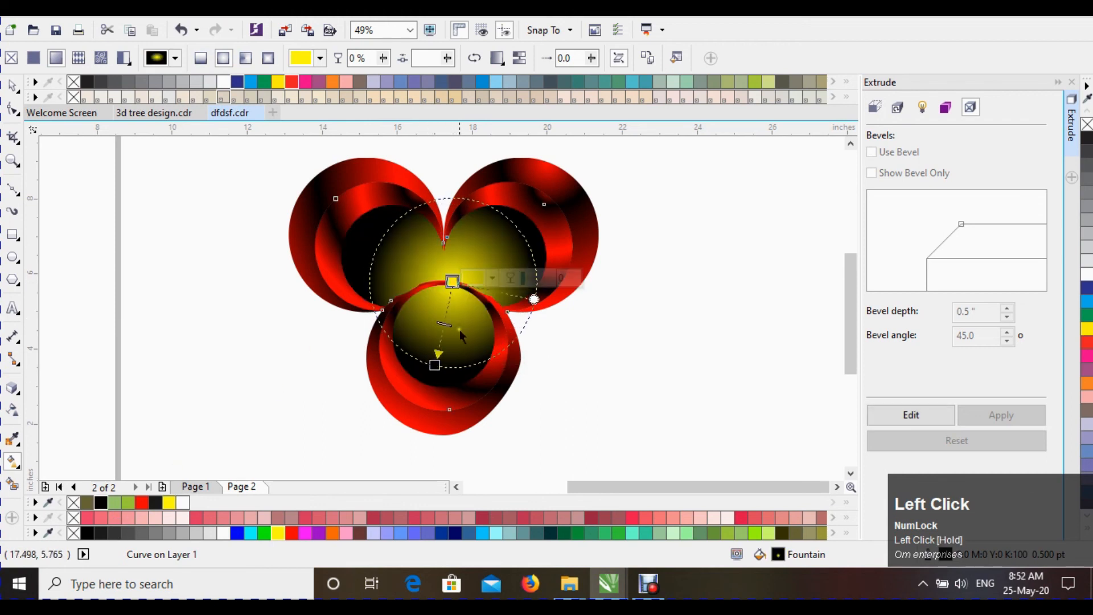
{"action": "left_click_drag", "start_coordinate": [434, 365], "coordinate": [433, 408]}
{"action": "left_click_drag", "start_coordinate": [452, 281], "coordinate": [440, 283]}
{"action": "mouse_move", "coordinate": [442, 347]}
{"action": "left_mouse_down"}
{"action": "mouse_move", "coordinate": [448, 315]}
{"action": "mouse_move", "coordinate": [439, 332]}
{"action": "left_mouse_up"}
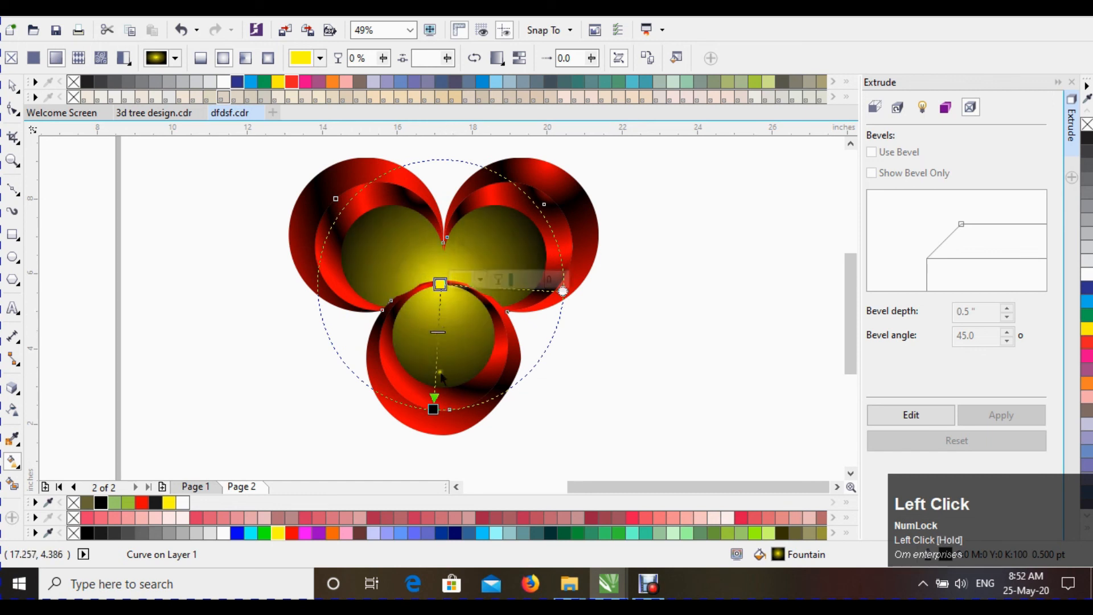
{"action": "left_click_drag", "start_coordinate": [433, 408], "coordinate": [434, 397]}
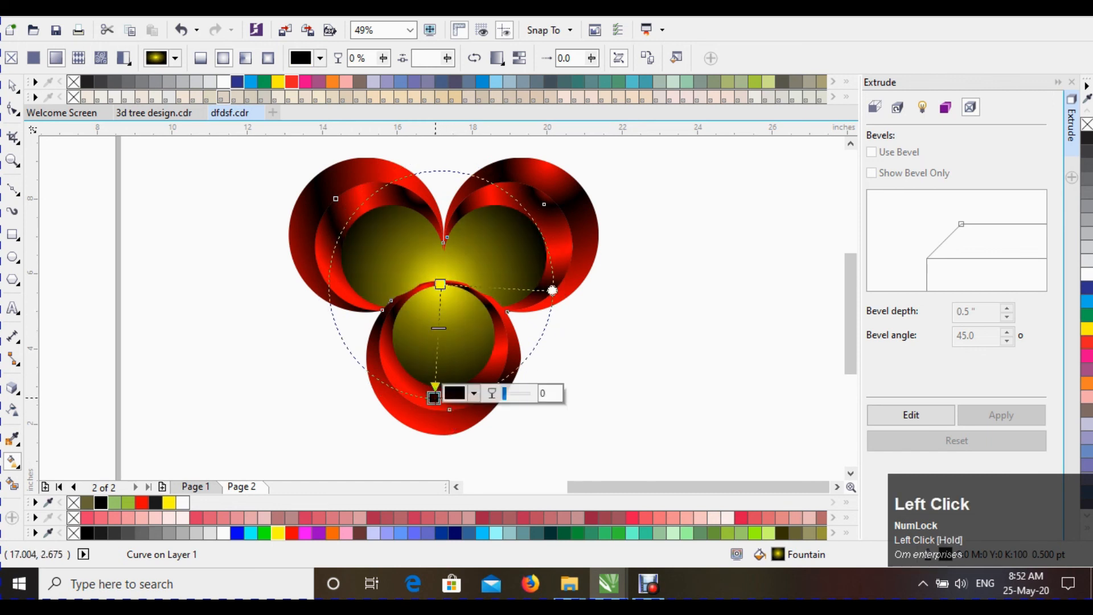
{"action": "left_click_drag", "start_coordinate": [438, 327], "coordinate": [438, 334]}
{"action": "left_click", "coordinate": [641, 254]}
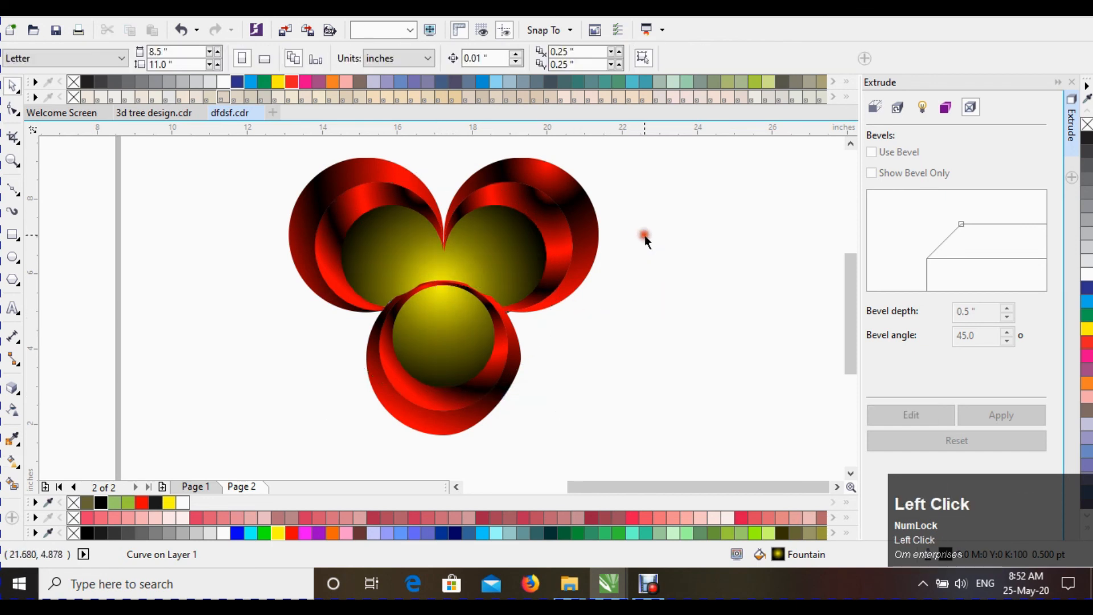
Fit the whole logo in view and check it in a full-screen preview.
{"action": "key", "text": "F2"}
{"action": "left_click_drag", "start_coordinate": [618, 155], "coordinate": [244, 471]}
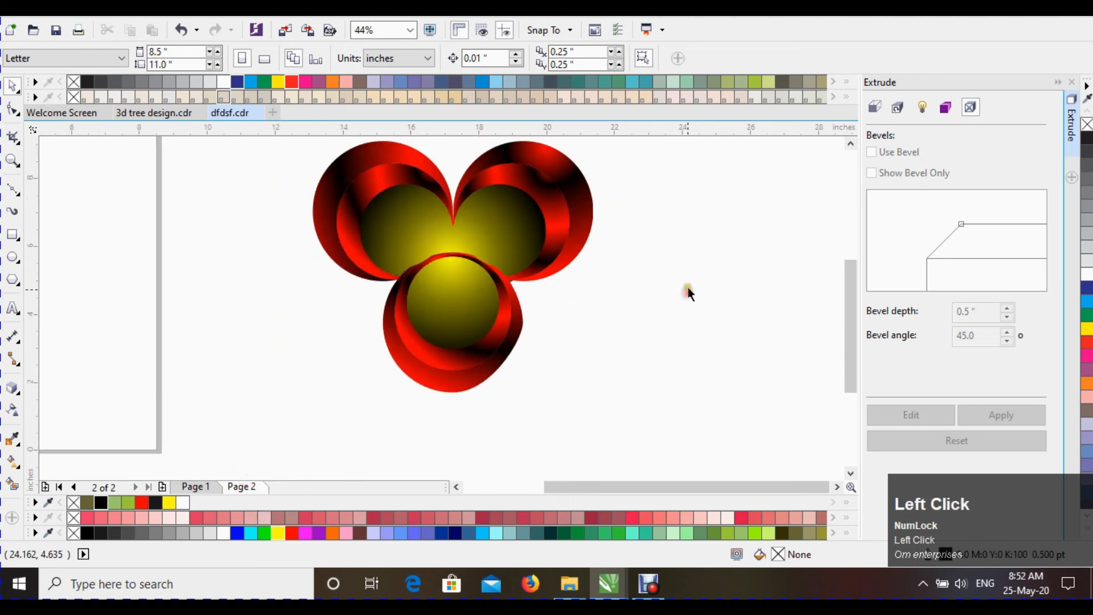
{"action": "key", "text": "F4"}
{"action": "key", "text": "F9"}
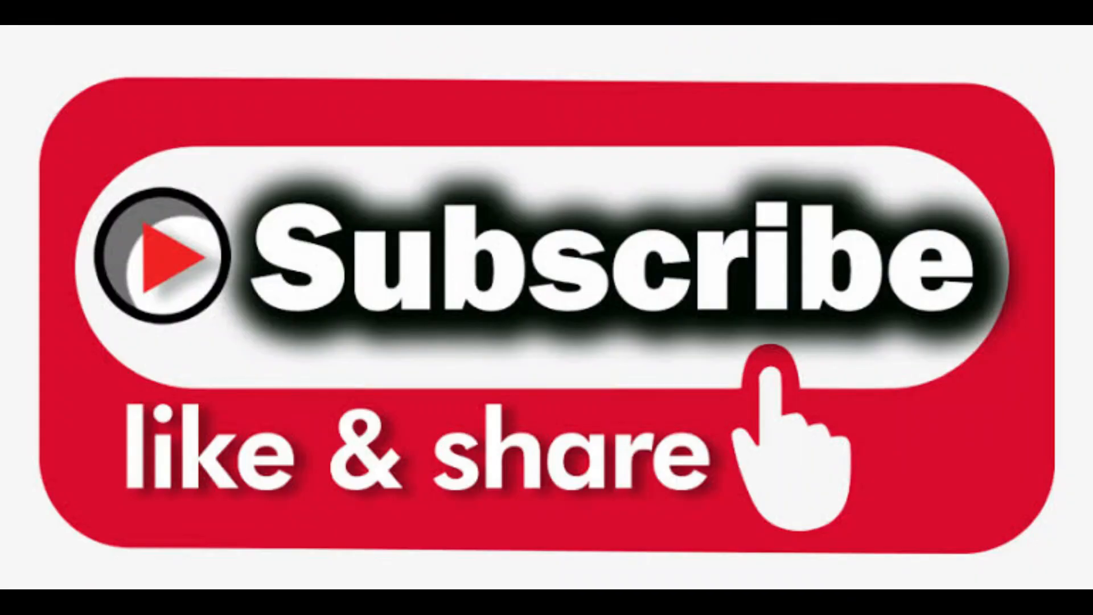